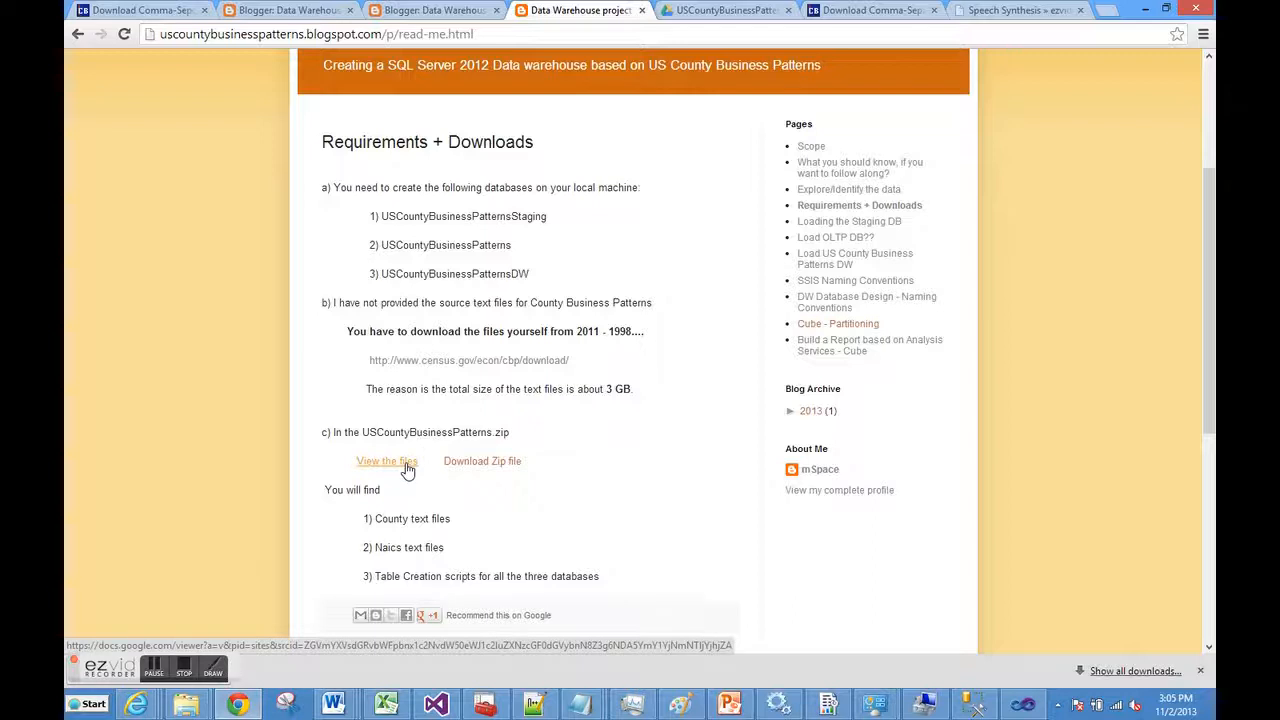
Open the USCountyBusinessPatterns zip's file list in Google Docs viewer from the Requirements + Downloads page
{"action": "left_click", "coordinate": [387, 462]}
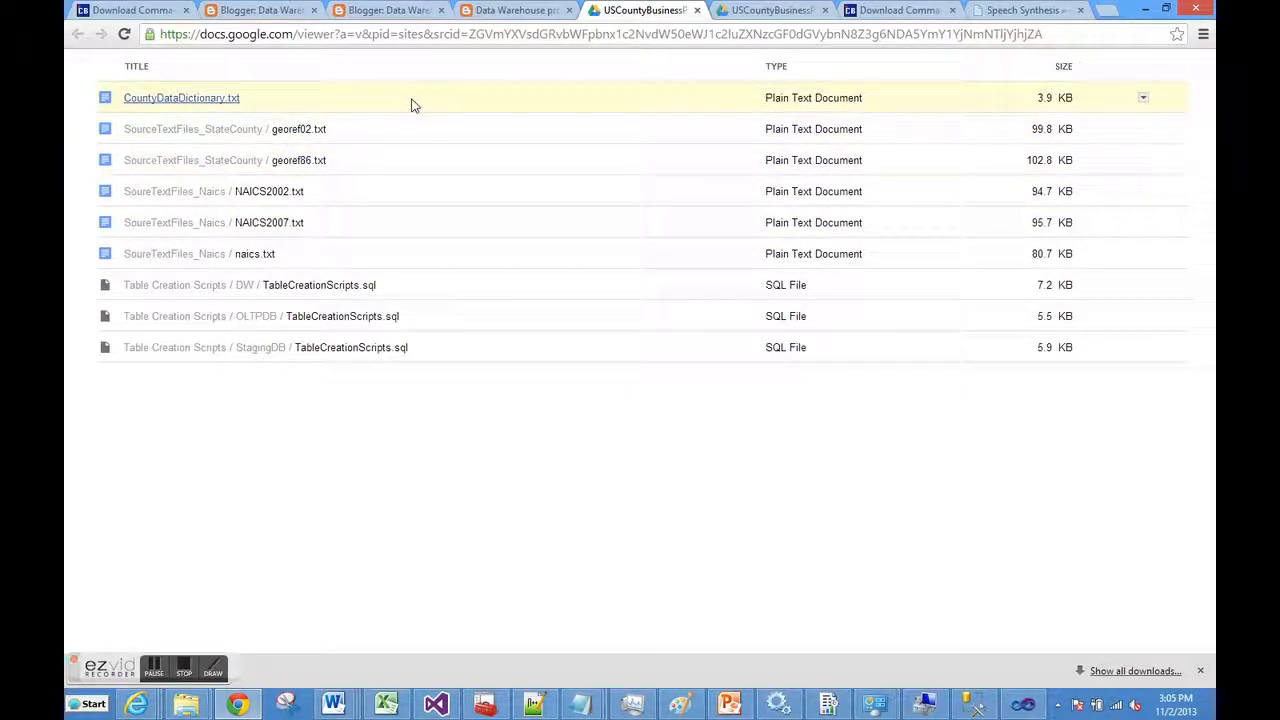
After reviewing the text files and SQL scripts, go back to the Data Warehouse blog tab
{"action": "left_click", "coordinate": [519, 12]}
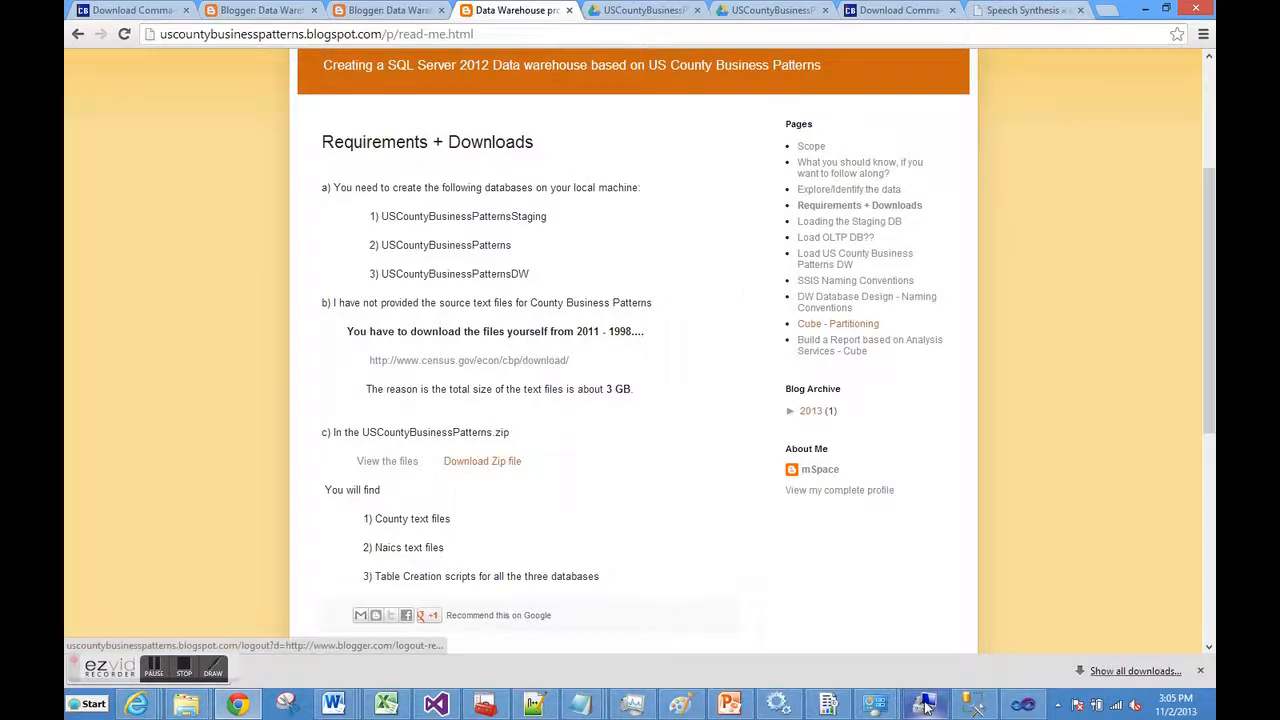
In SSMS, run the TRUNCATE TABLE statements for Naics, StateCounty and CountyBusinessPattern
{"action": "left_click", "coordinate": [968, 705]}
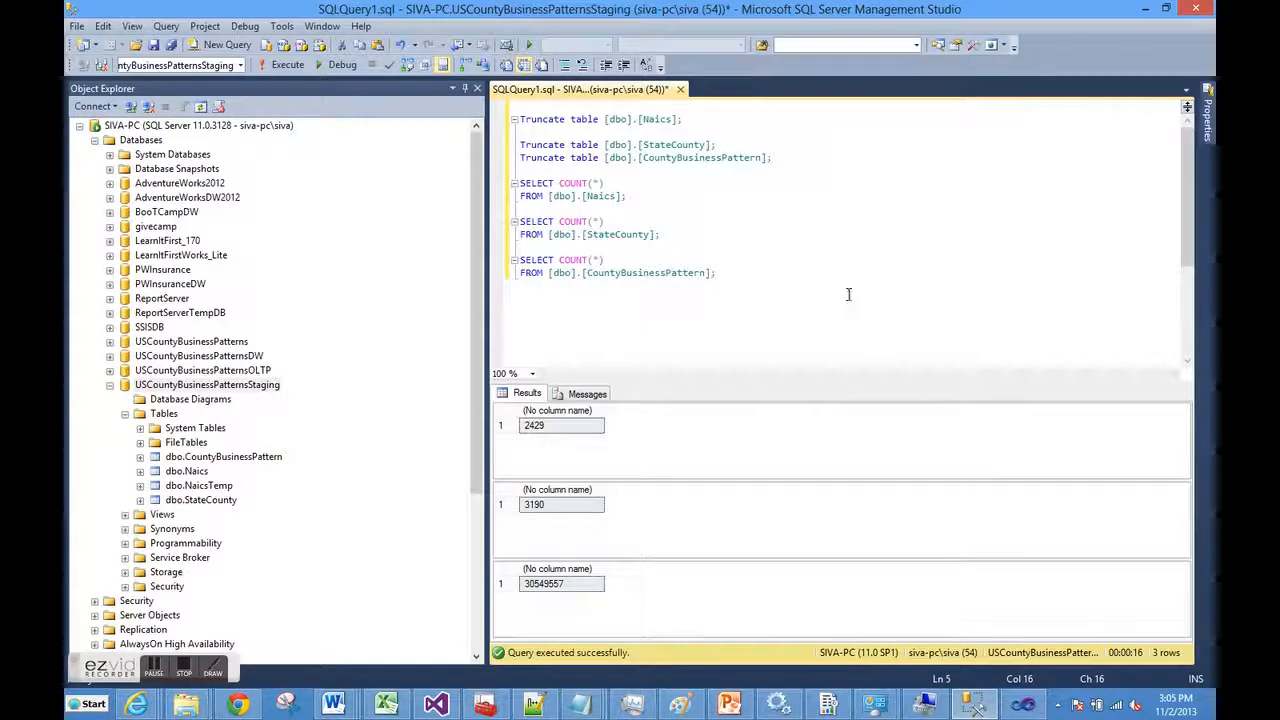
{"action": "left_click_drag", "start_coordinate": [718, 273], "coordinate": [518, 183]}
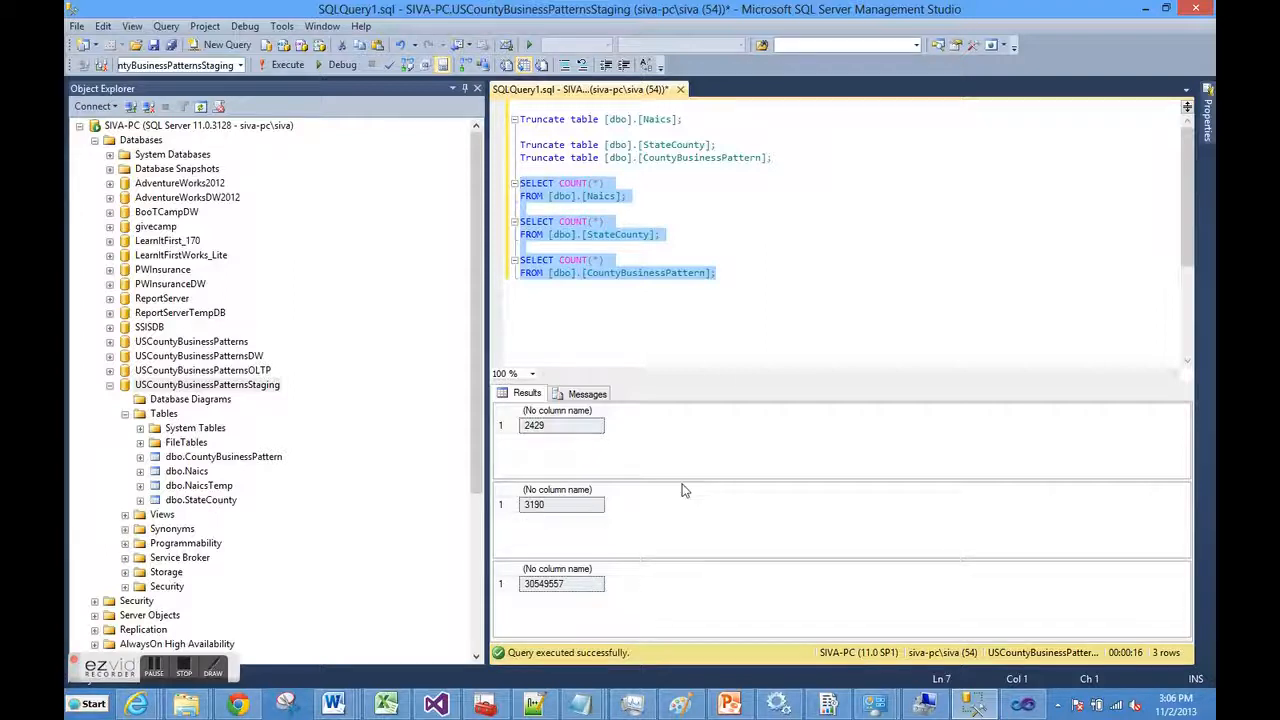
{"action": "left_click", "coordinate": [752, 312]}
{"action": "left_click_drag", "start_coordinate": [774, 158], "coordinate": [510, 119]}
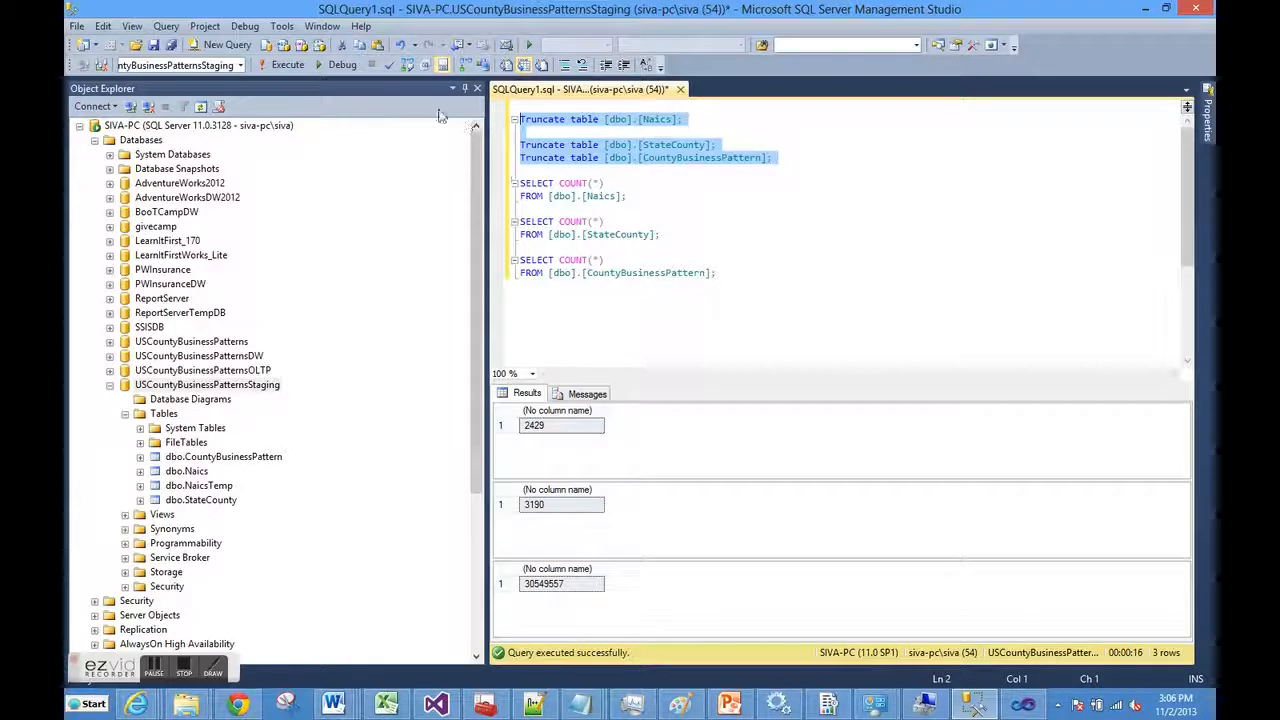
{"action": "left_click", "coordinate": [284, 65]}
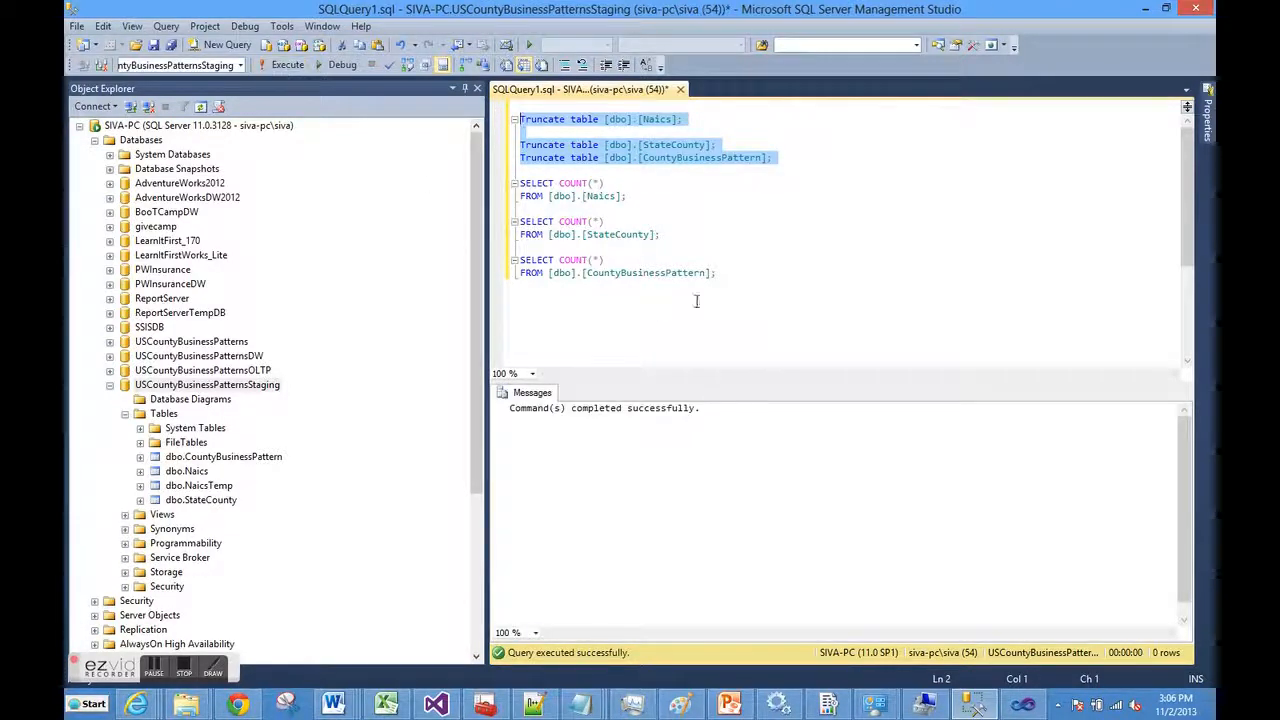
Run the three SELECT COUNT(*) queries to confirm each table returns 0 rows
{"action": "left_click_drag", "start_coordinate": [732, 277], "coordinate": [518, 183]}
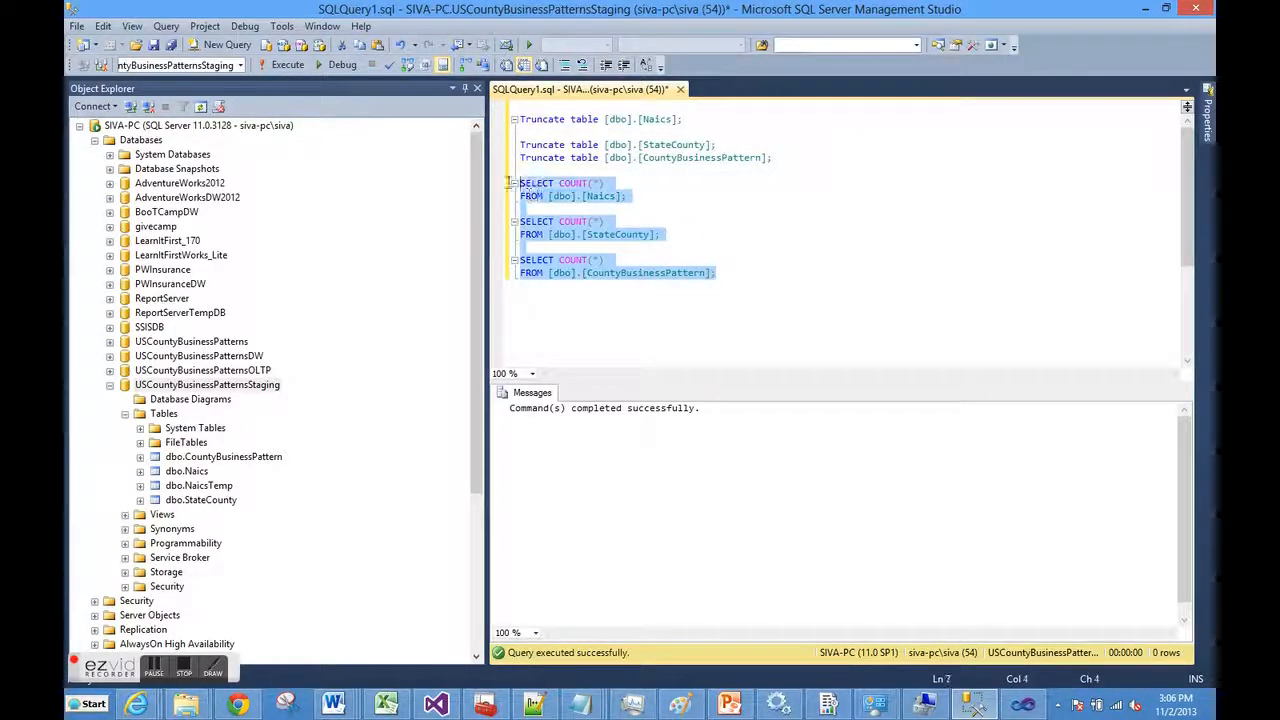
{"action": "left_click", "coordinate": [285, 68]}
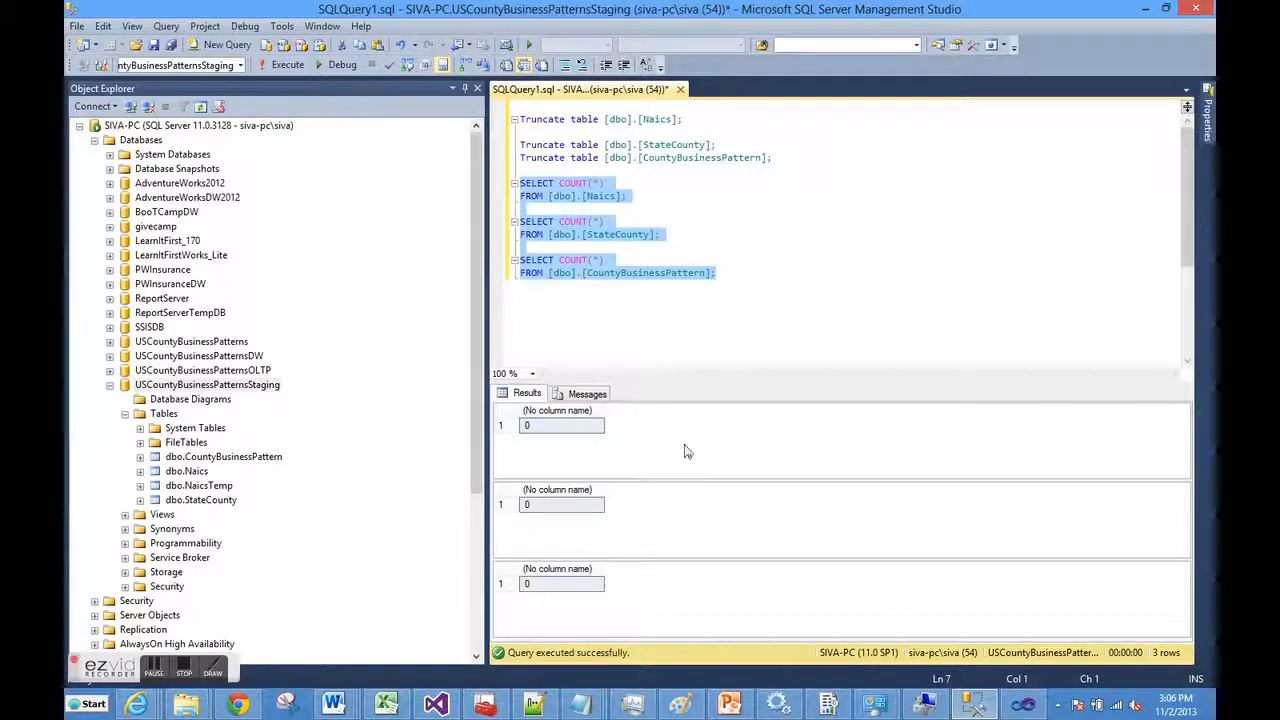
{"action": "mouse_move", "coordinate": [1025, 705]}
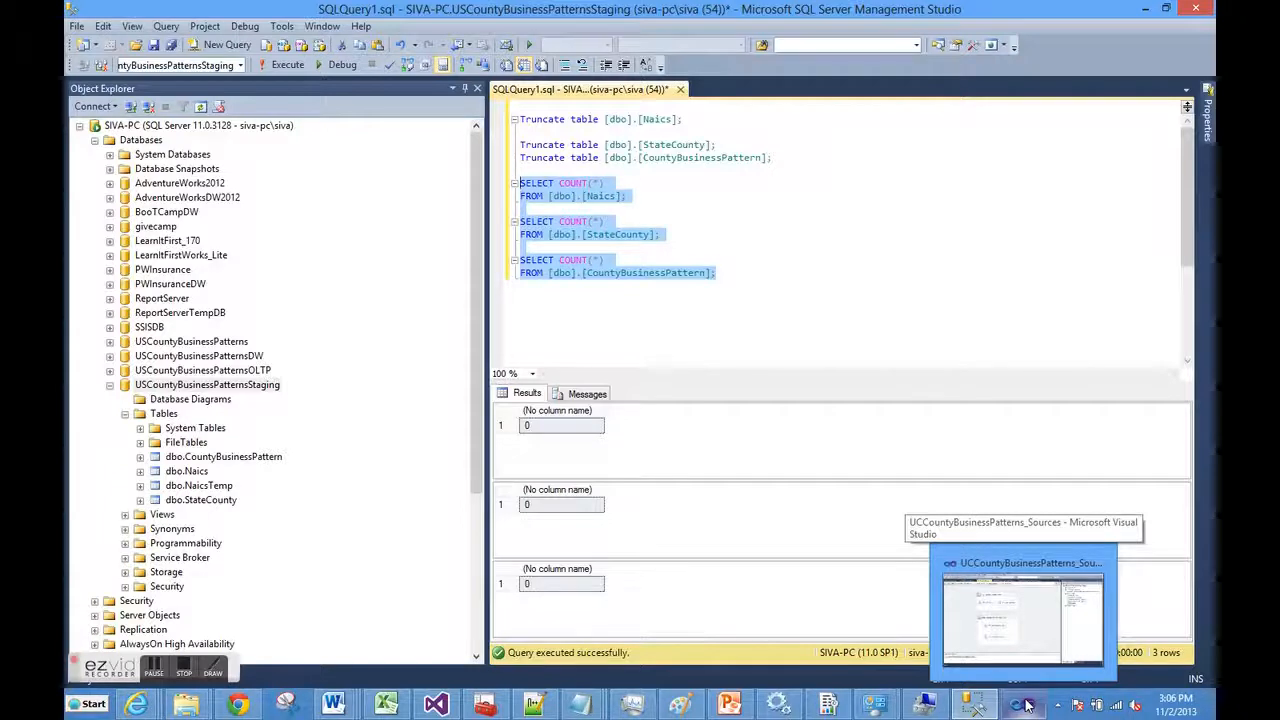
In Visual Studio, open LoadNaics, LoadStateCounty and LoadTextFiles_2006_1998 packages, viewing their control flows
{"action": "left_click", "coordinate": [1025, 705]}
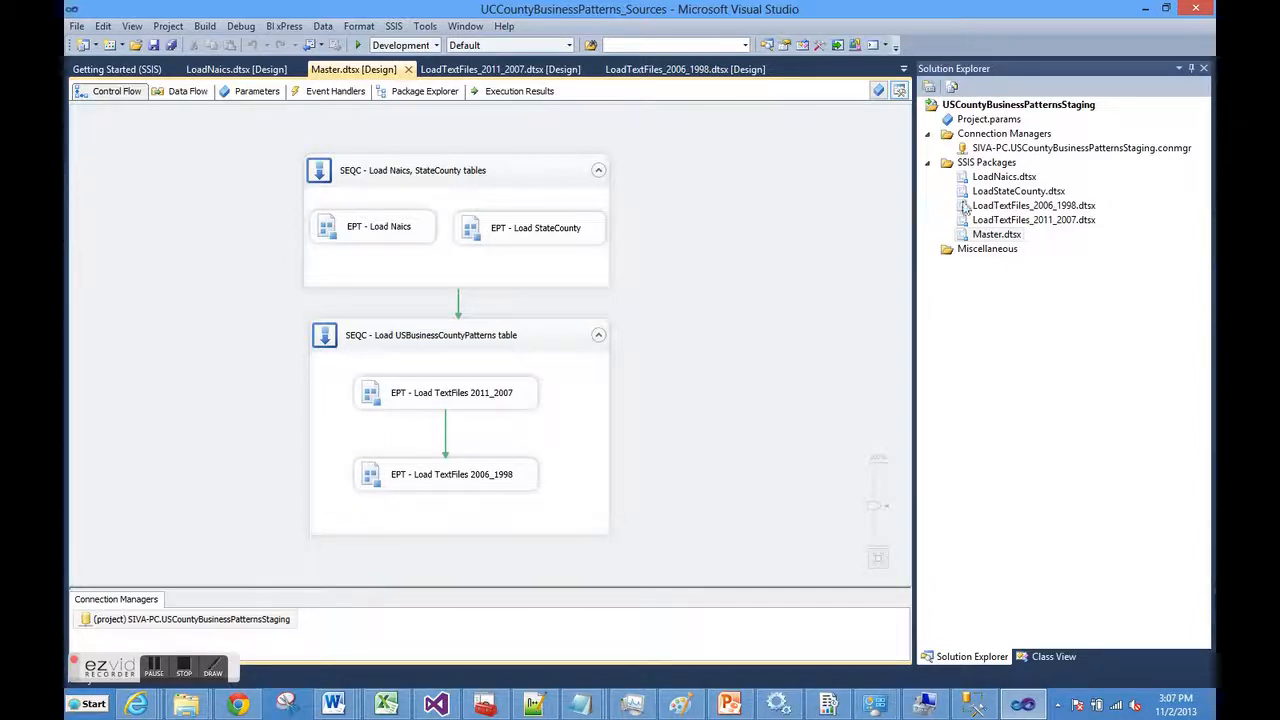
{"action": "double_click", "coordinate": [1002, 177]}
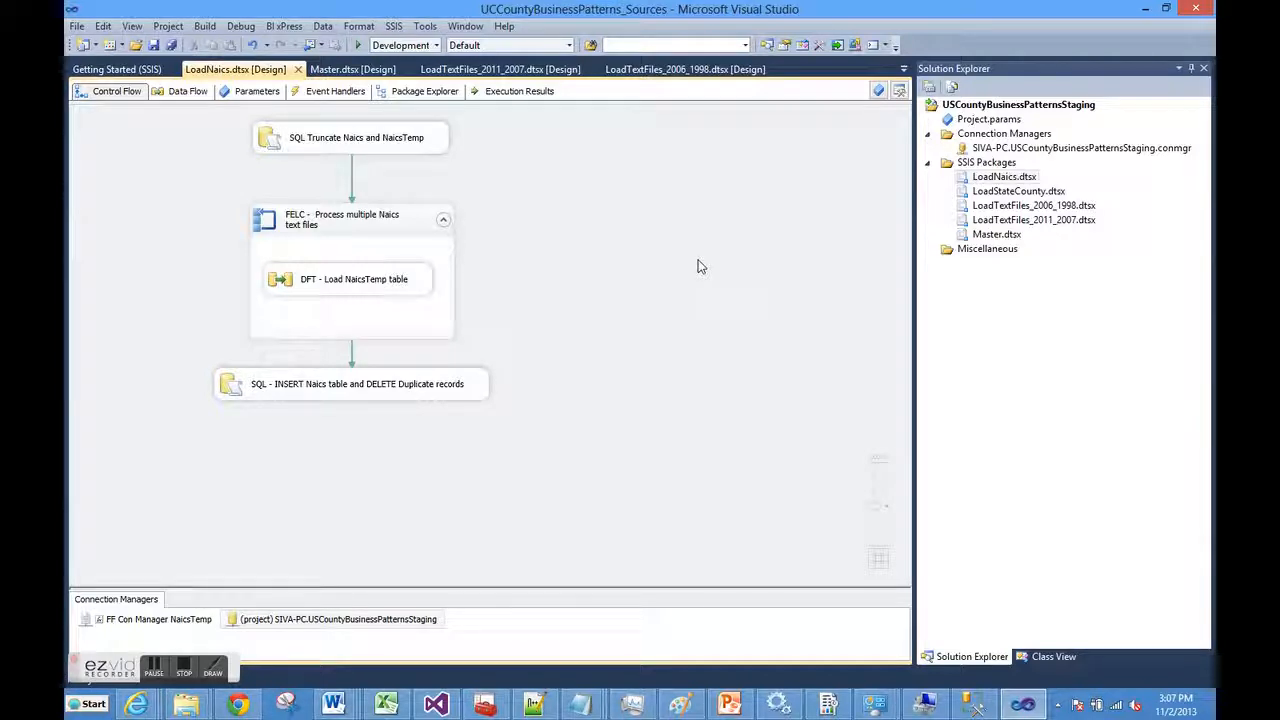
{"action": "double_click", "coordinate": [976, 193]}
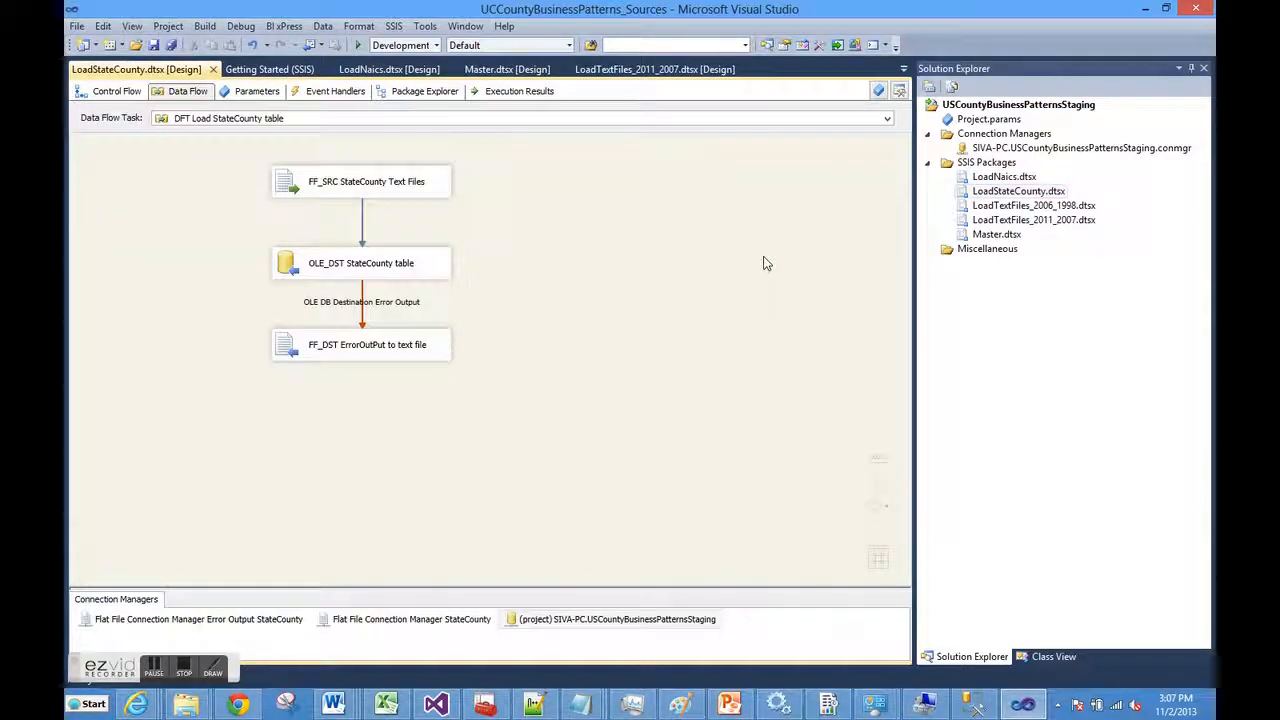
{"action": "left_click", "coordinate": [117, 91]}
{"action": "double_click", "coordinate": [995, 206]}
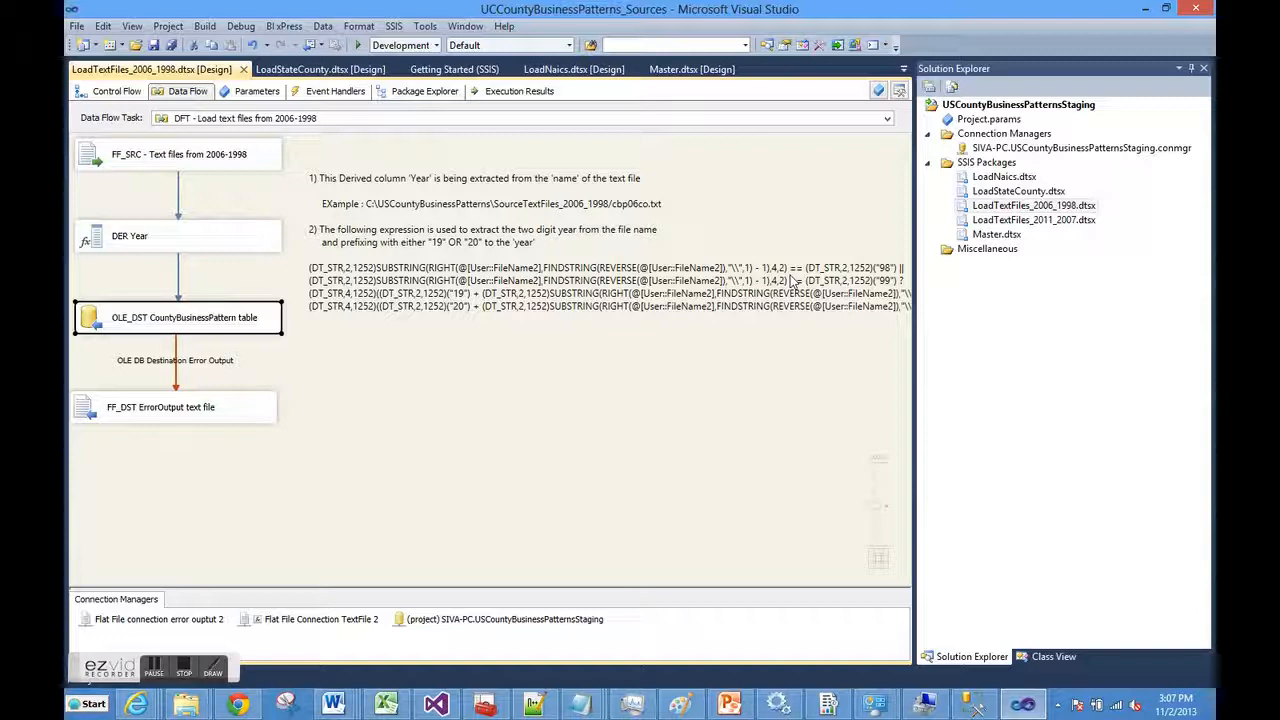
{"action": "left_click", "coordinate": [104, 93]}
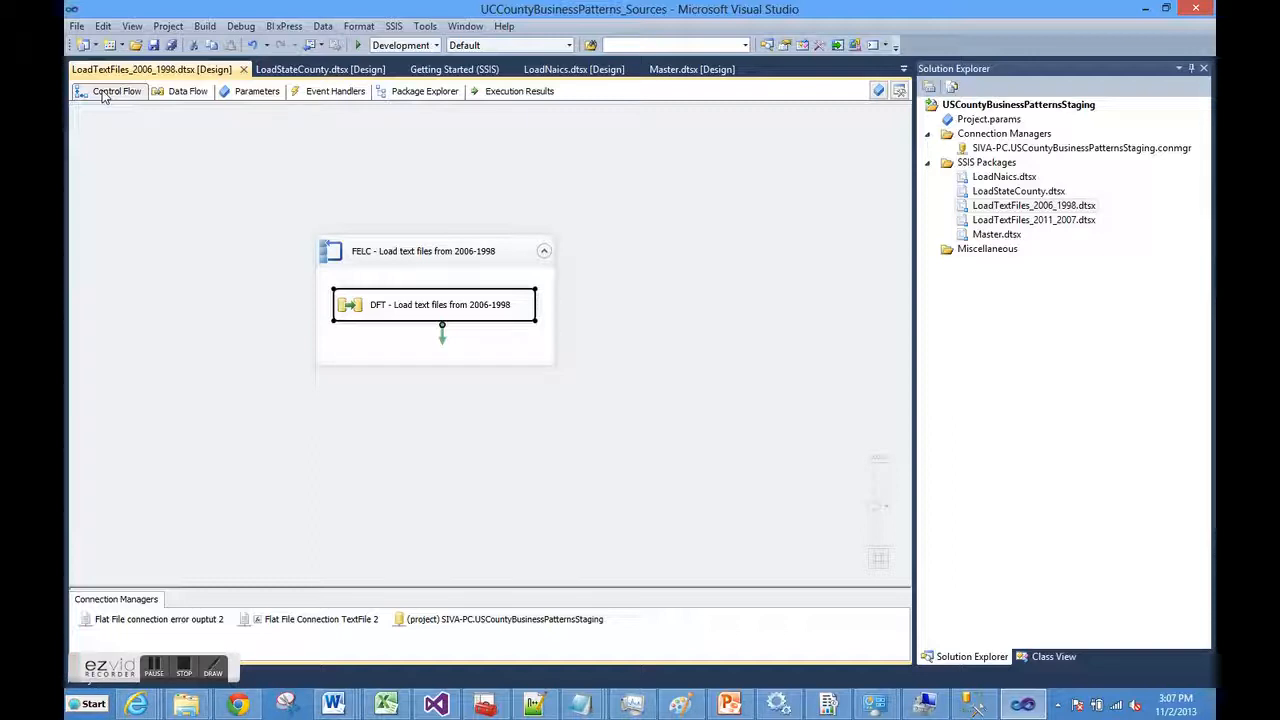
Open LoadTextFiles_2011_2007.dtsx and view its truncate task and Foreach loop control flow
{"action": "left_click", "coordinate": [960, 221]}
{"action": "double_click", "coordinate": [960, 221]}
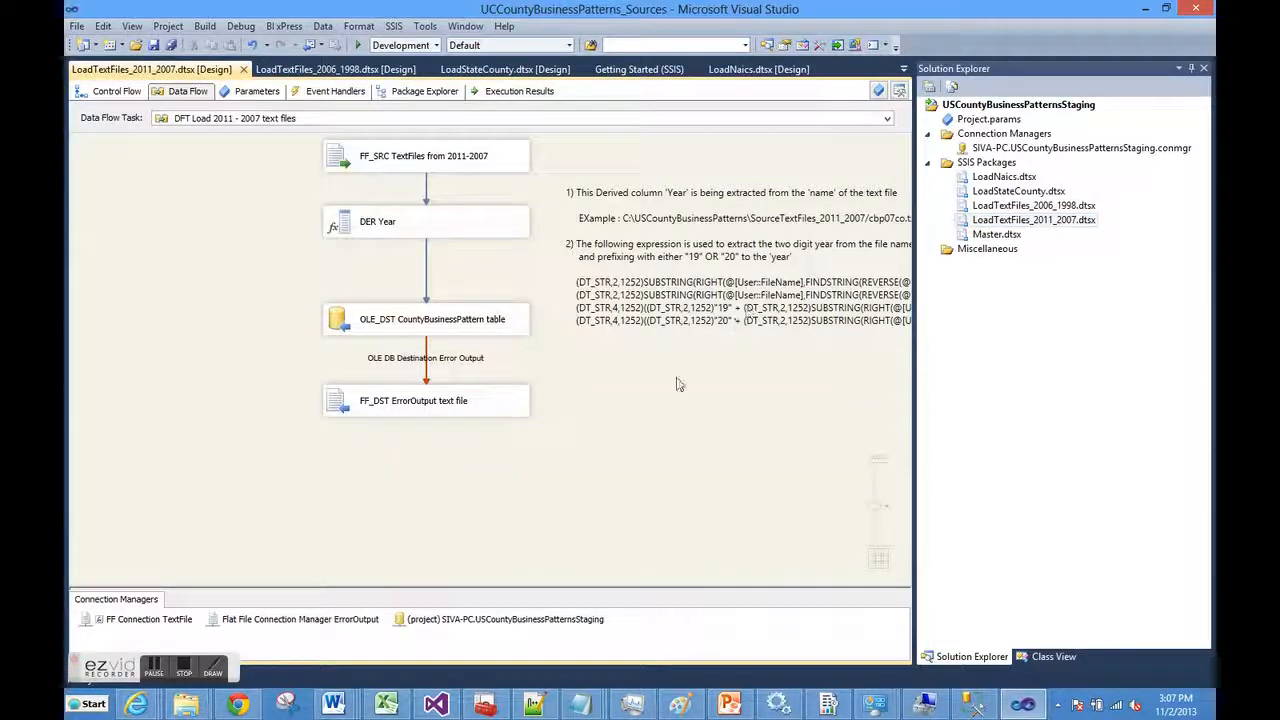
{"action": "left_click", "coordinate": [118, 94]}
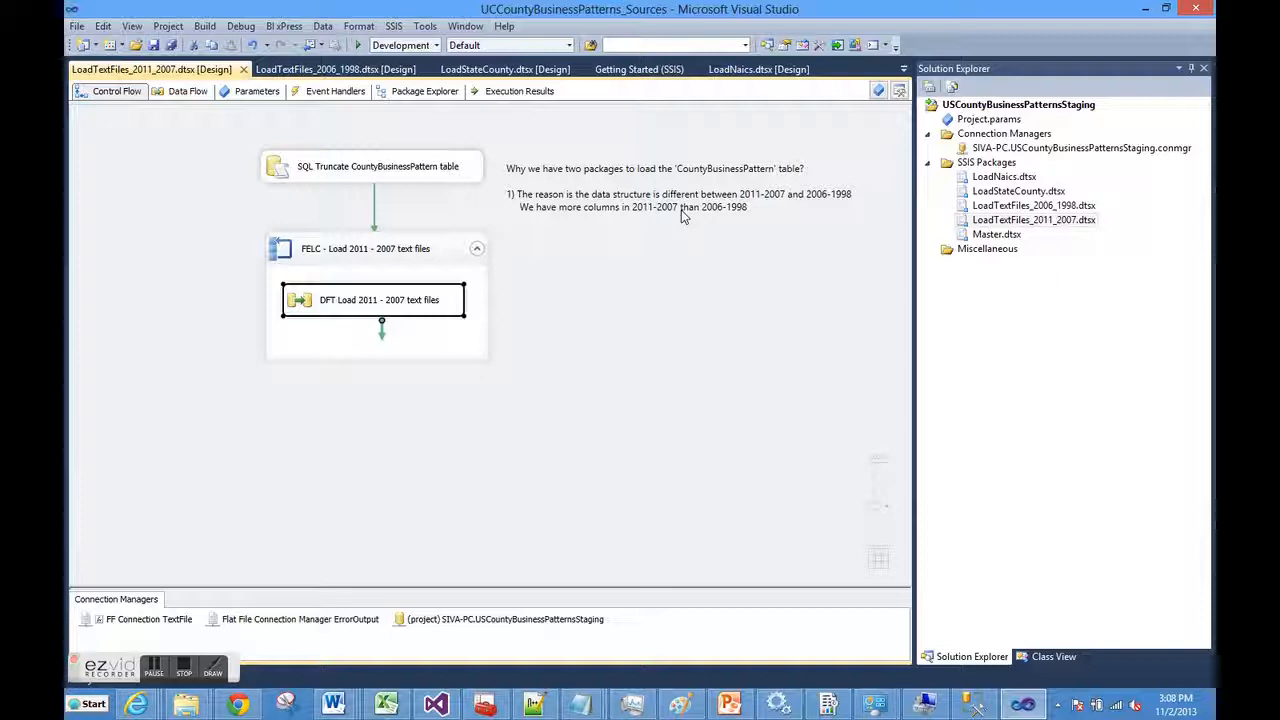
In Notepad++, select the full header line of cbp00co.txt
{"action": "left_click", "coordinate": [541, 706]}
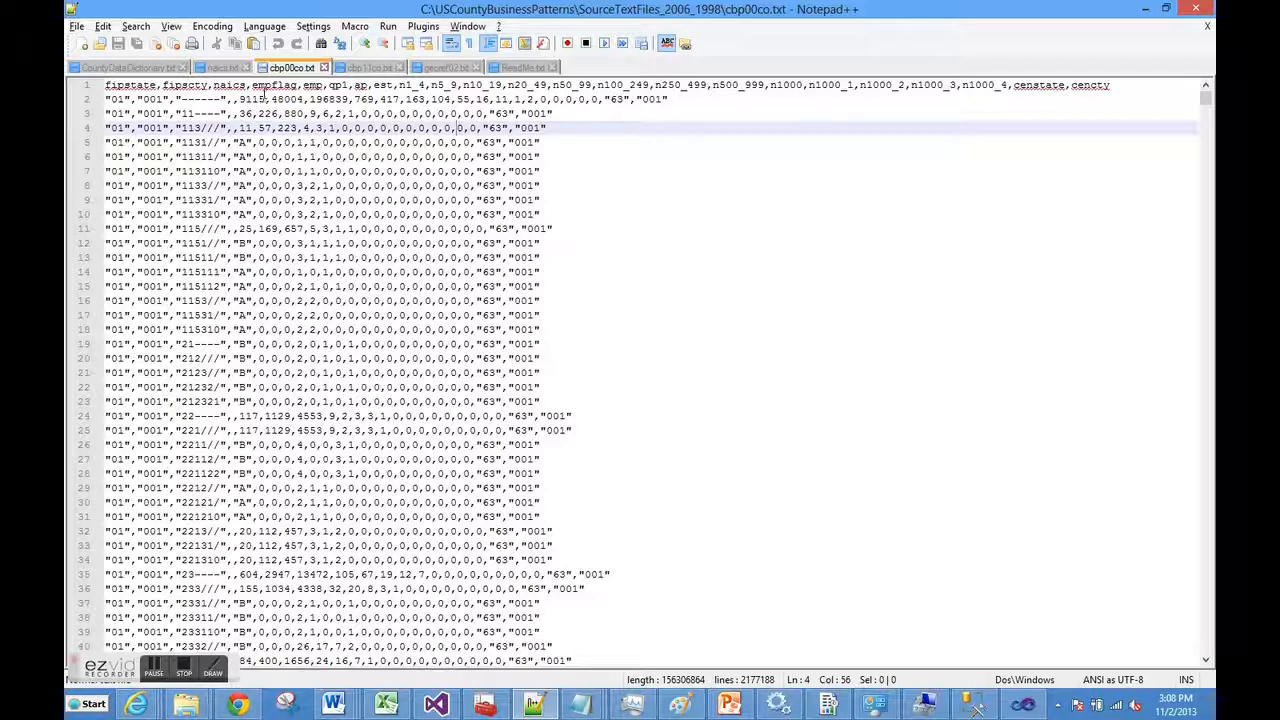
{"action": "left_click_drag", "start_coordinate": [1120, 88], "coordinate": [182, 86]}
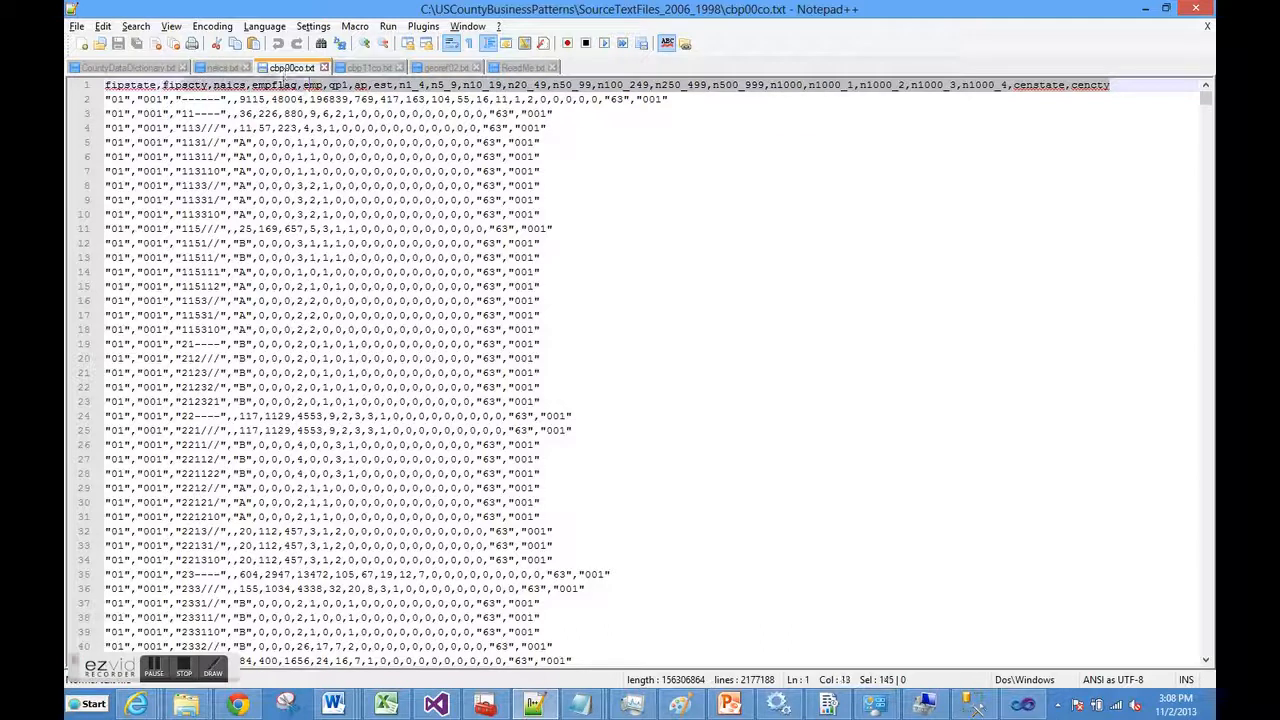
{"action": "left_click_drag", "start_coordinate": [284, 70], "coordinate": [100, 88]}
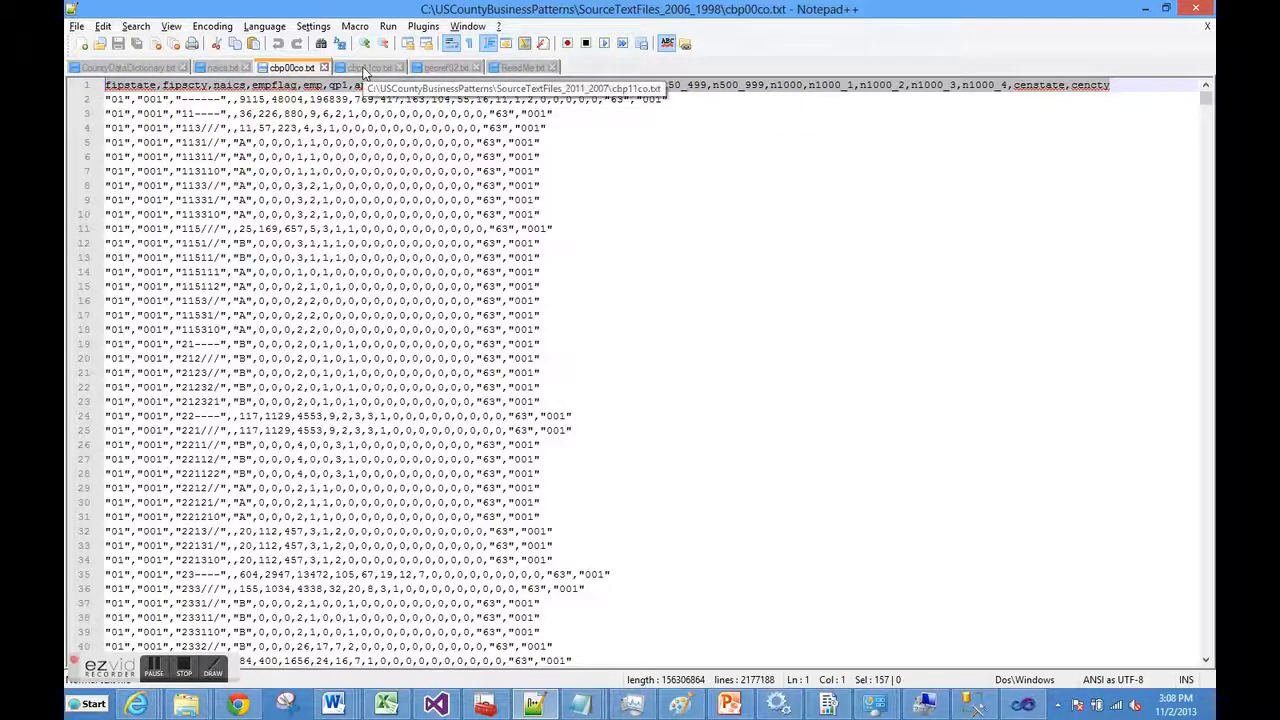
Compare it with the cbp11co.txt header, marking the qp1_nf column, then return to Visual Studio
{"action": "left_click", "coordinate": [366, 68]}
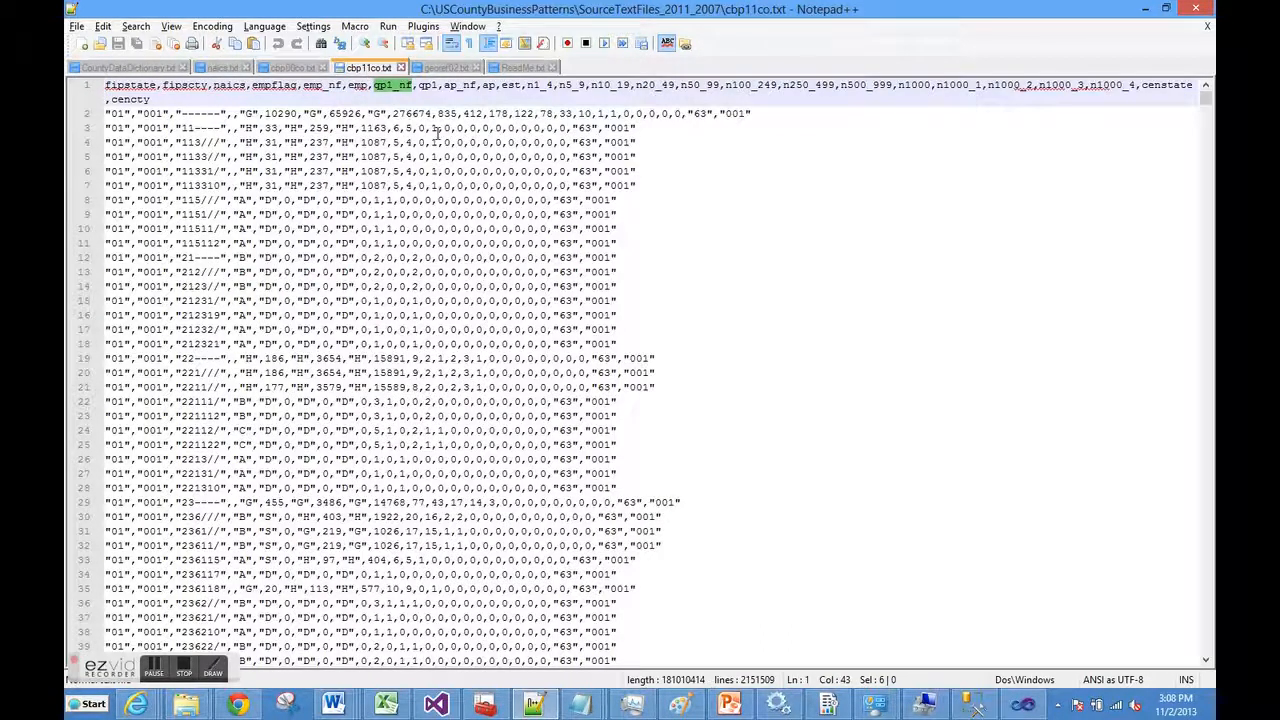
{"action": "left_click", "coordinate": [436, 130]}
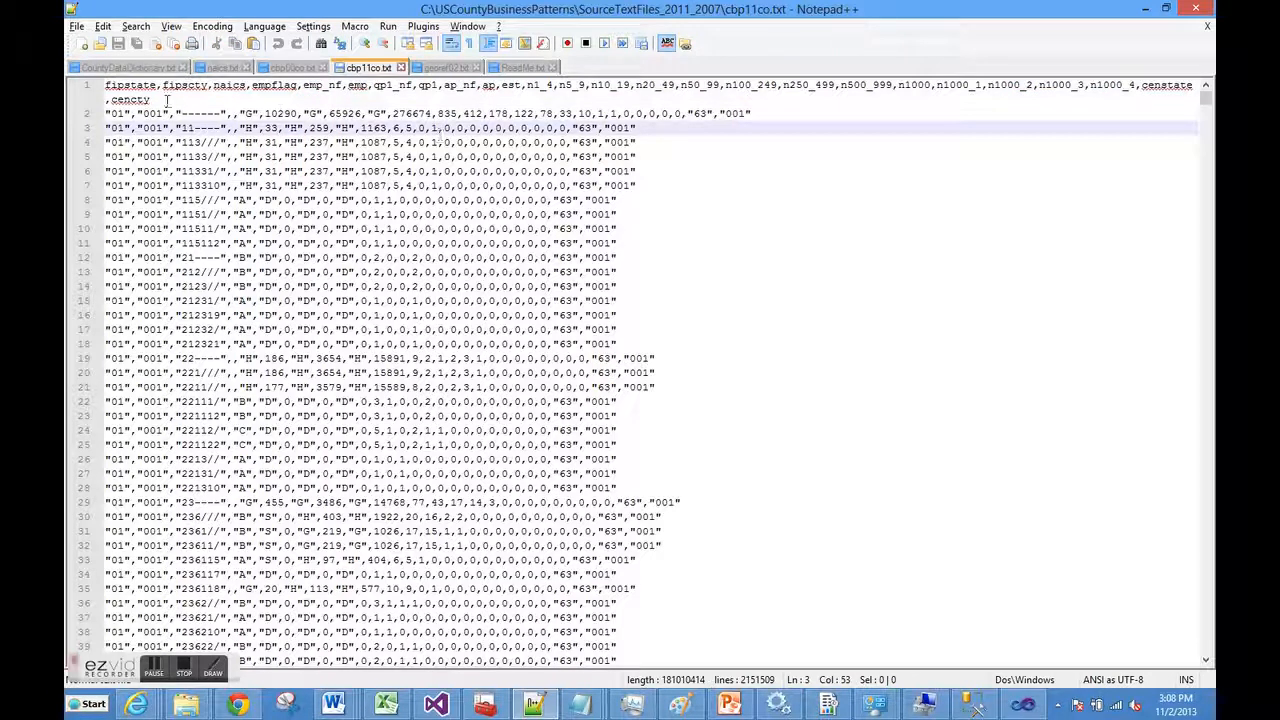
{"action": "left_click_drag", "start_coordinate": [155, 100], "coordinate": [105, 86]}
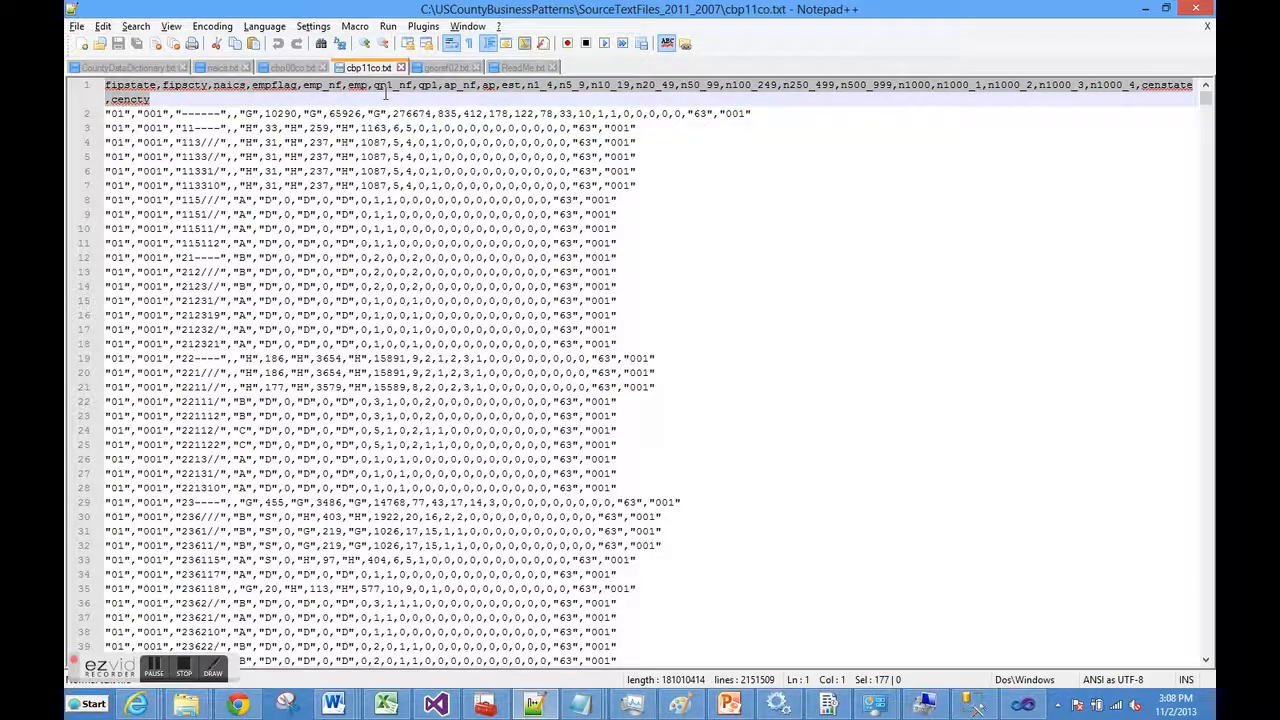
{"action": "key", "text": "End"}
{"action": "left_click_drag", "start_coordinate": [412, 86], "coordinate": [375, 86]}
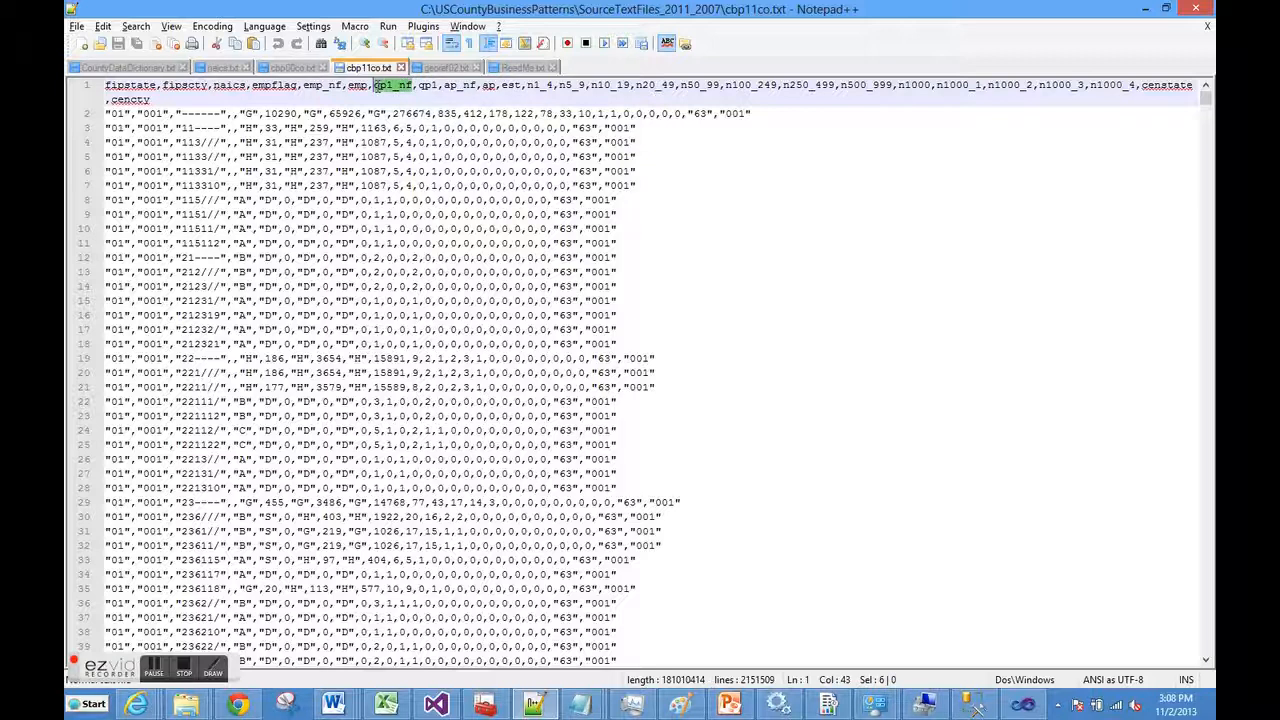
{"action": "left_click", "coordinate": [290, 67]}
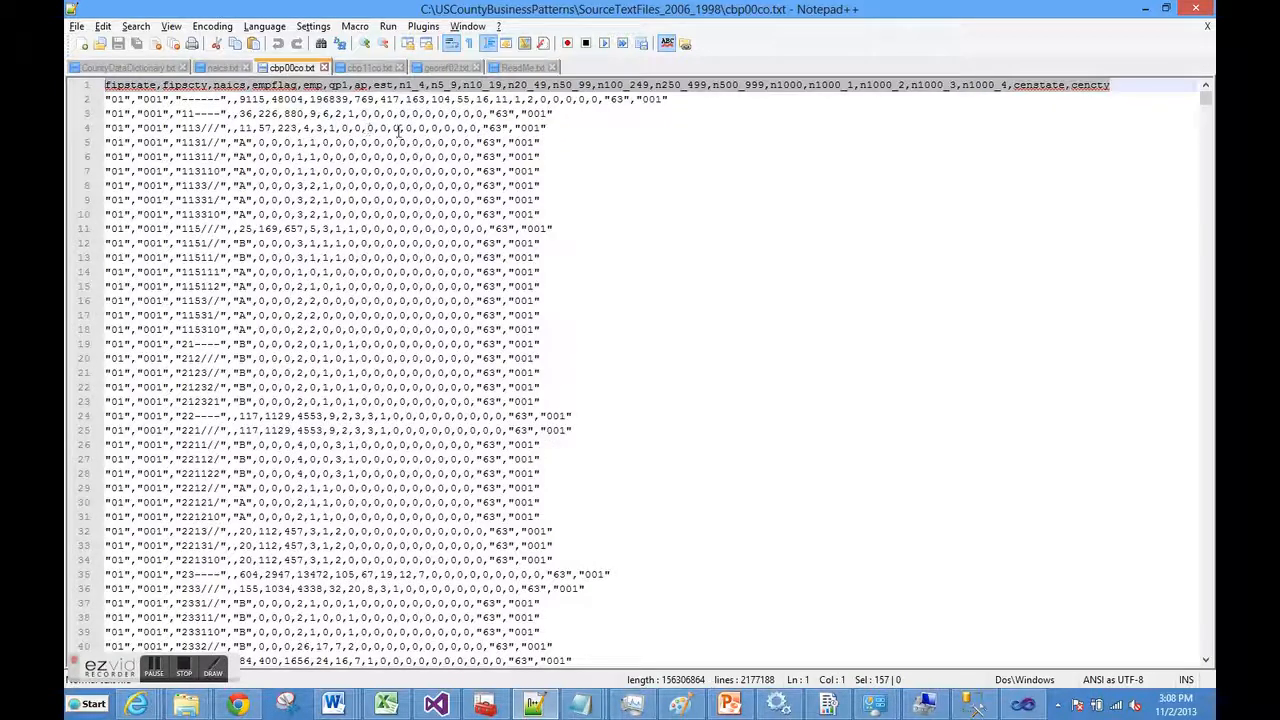
{"action": "left_click", "coordinate": [612, 153]}
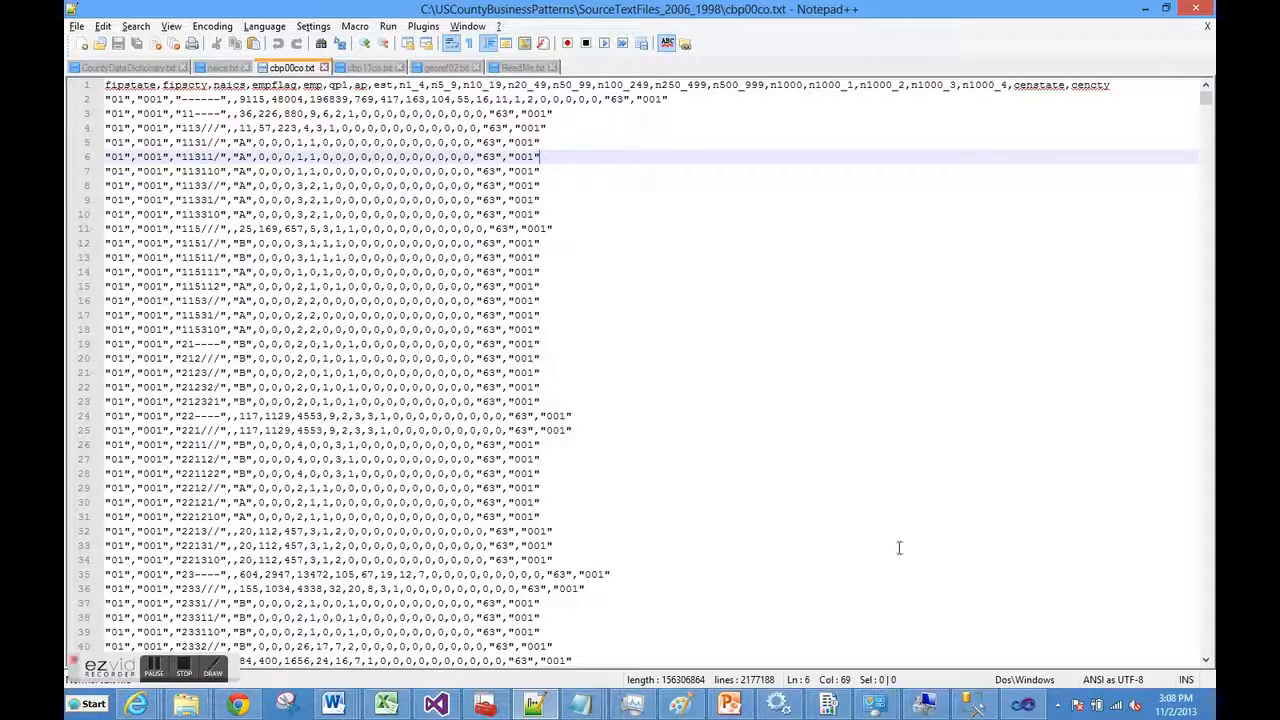
{"action": "left_click", "coordinate": [1022, 704]}
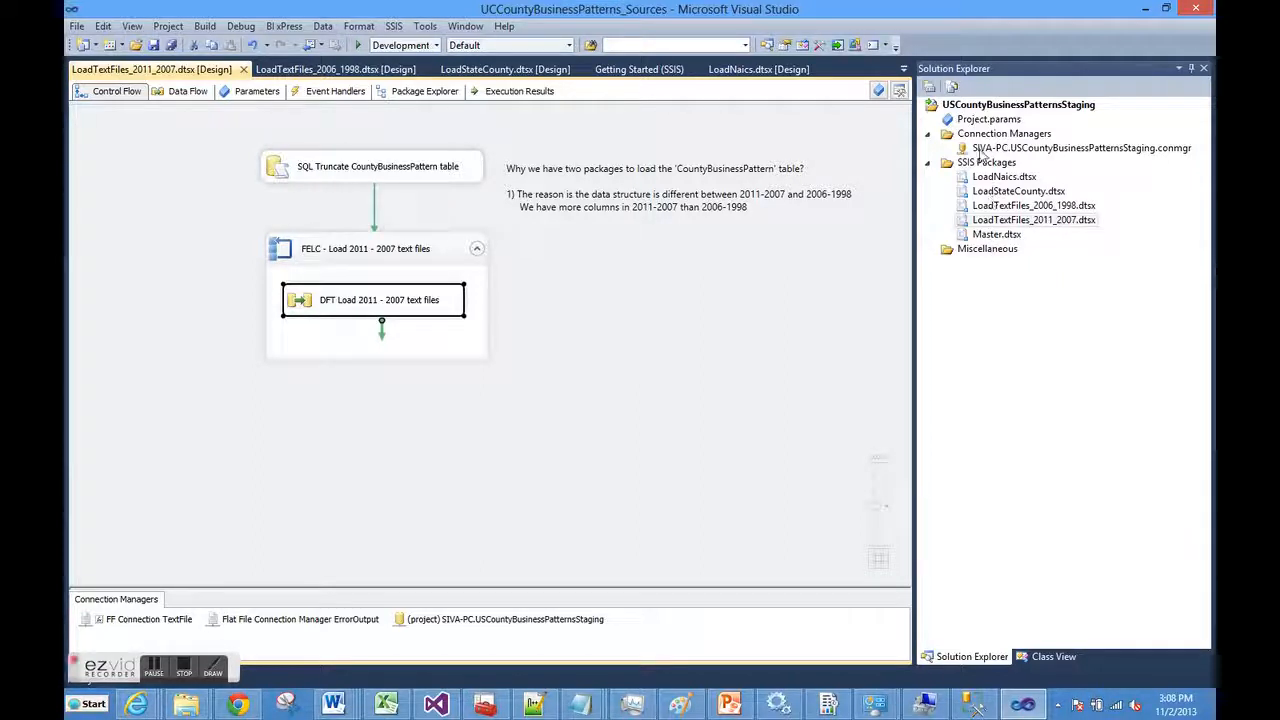
{"action": "left_click", "coordinate": [985, 150]}
{"action": "right_click", "coordinate": [985, 152]}
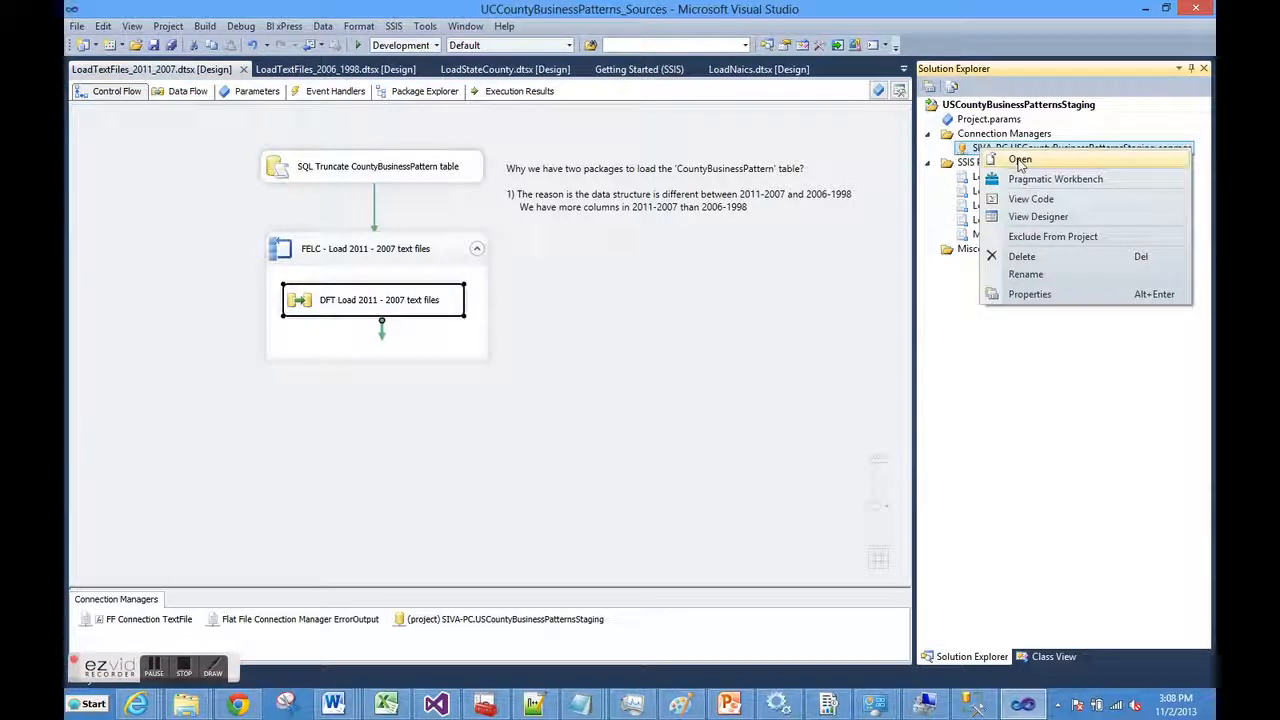
{"action": "left_click", "coordinate": [1020, 162]}
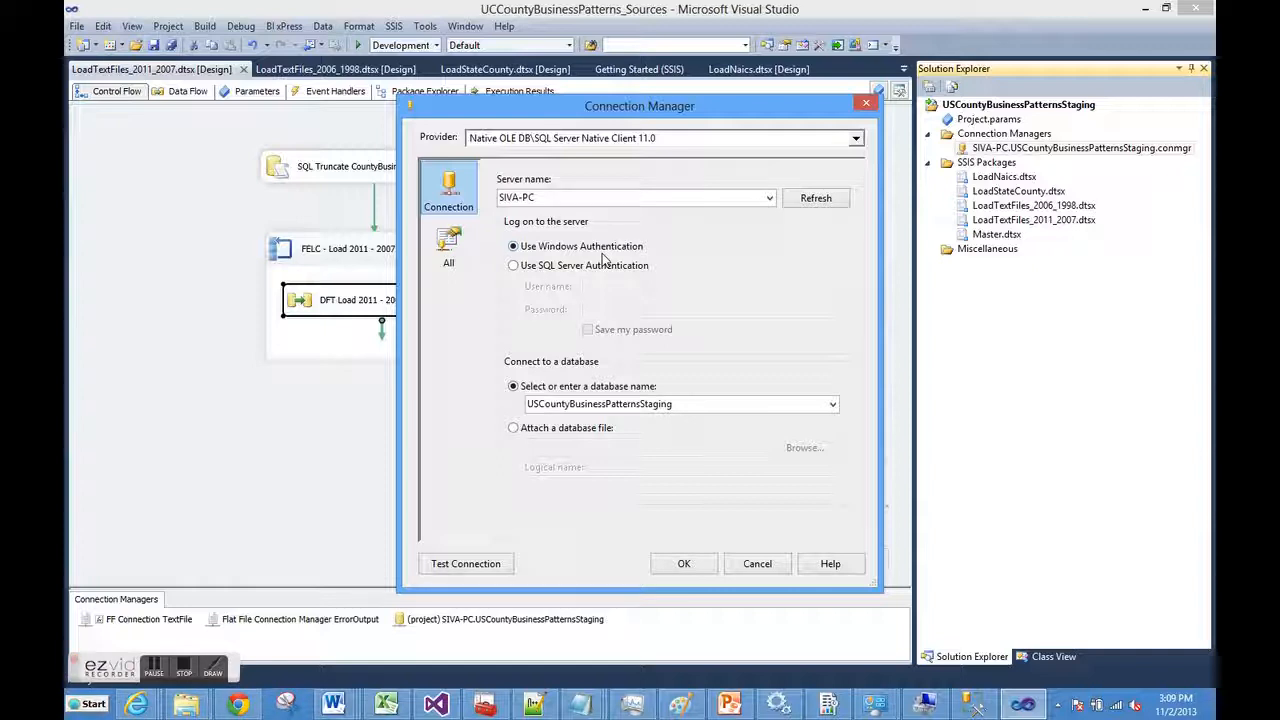
{"action": "left_click", "coordinate": [452, 565]}
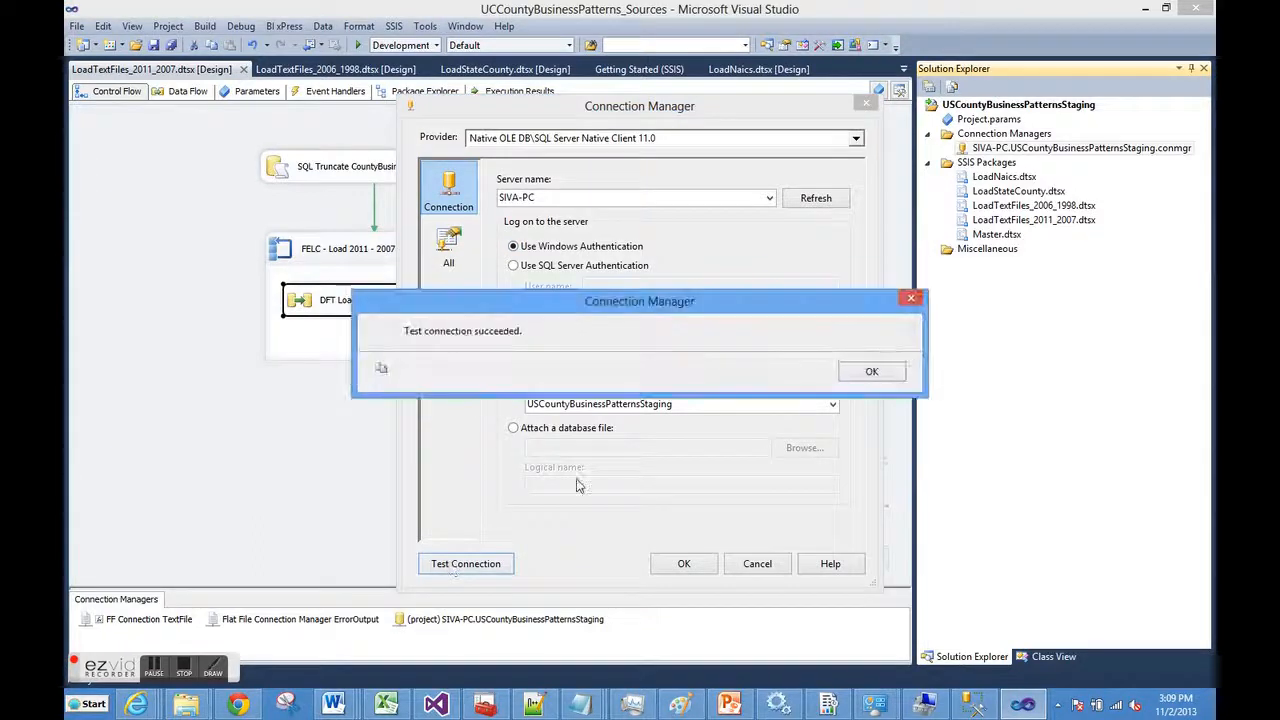
{"action": "left_click", "coordinate": [871, 371]}
{"action": "left_click", "coordinate": [686, 564]}
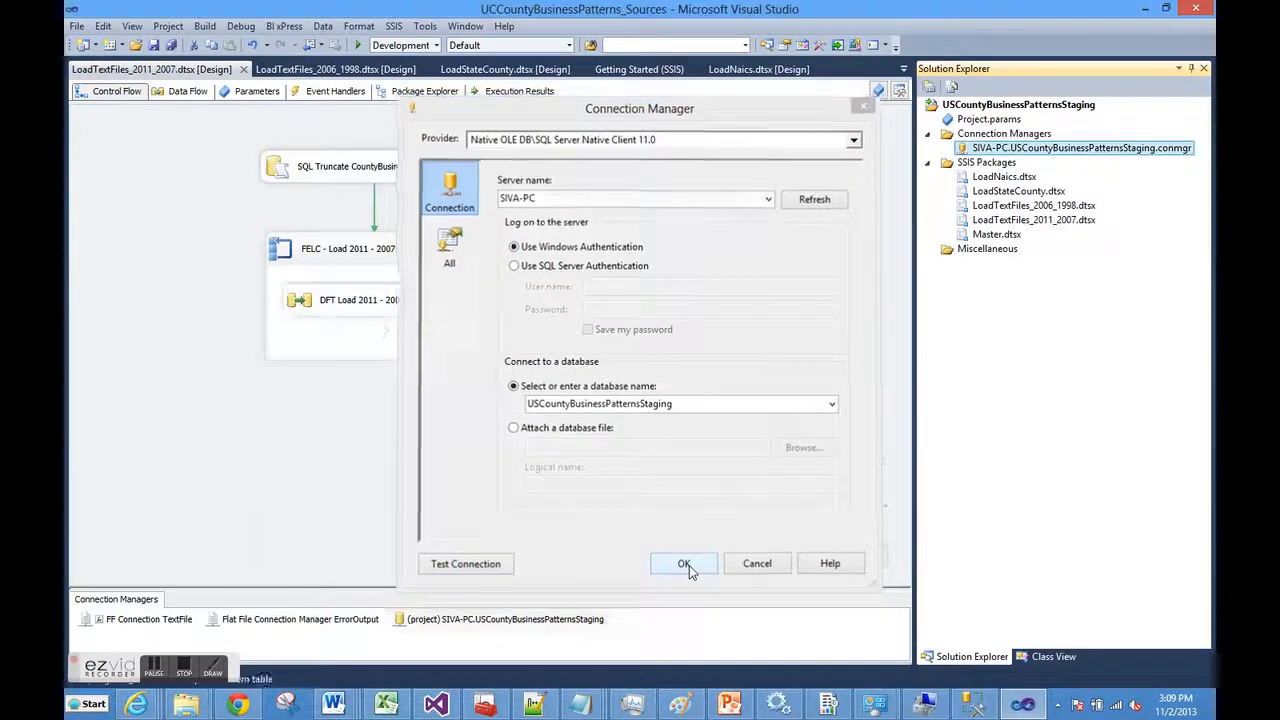
{"action": "left_click", "coordinate": [978, 236]}
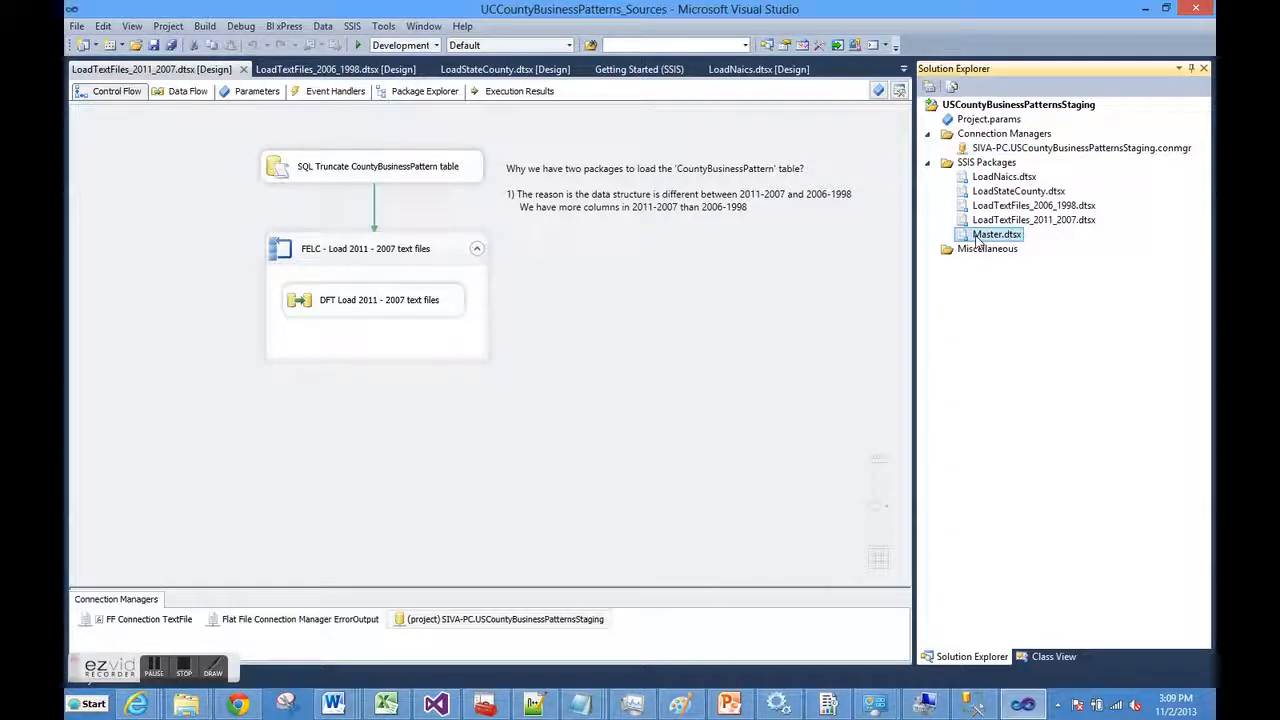
Open Master.dtsx, then confirm the 2011–2007 truncate task runs Truncate table [dbo].[CountyBusinessPattern]
{"action": "double_click", "coordinate": [978, 236]}
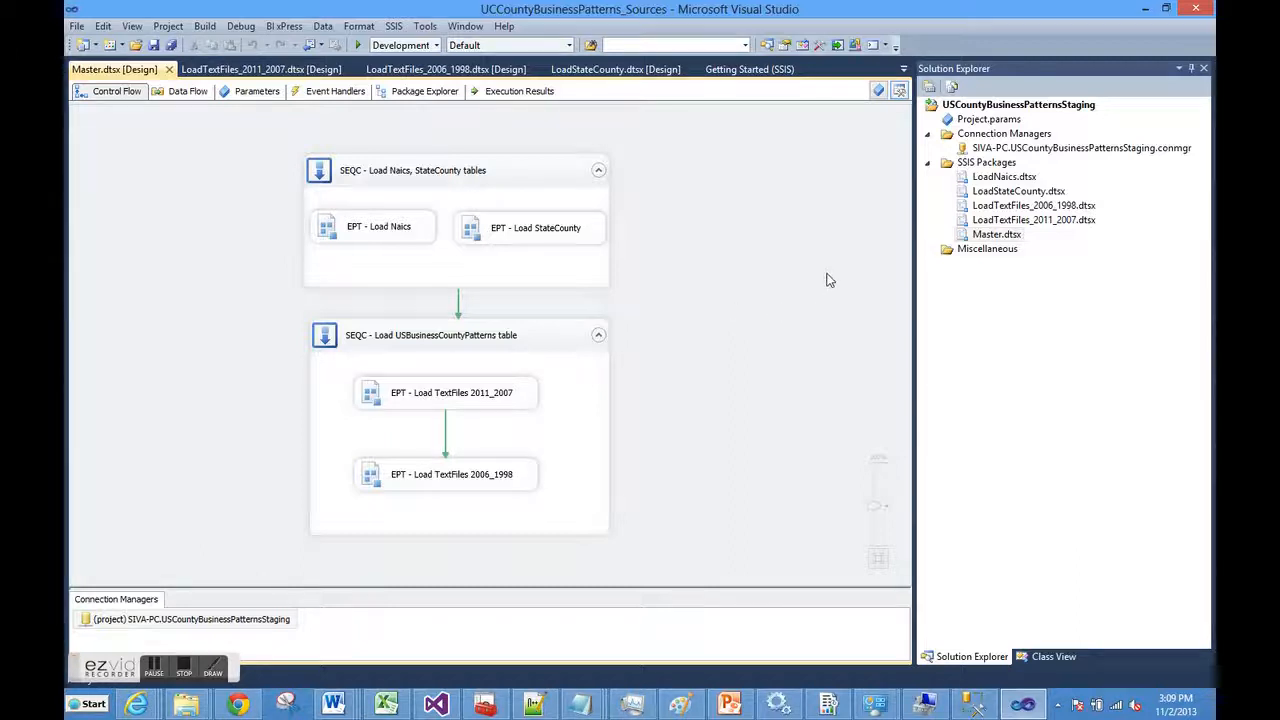
{"action": "double_click", "coordinate": [963, 224]}
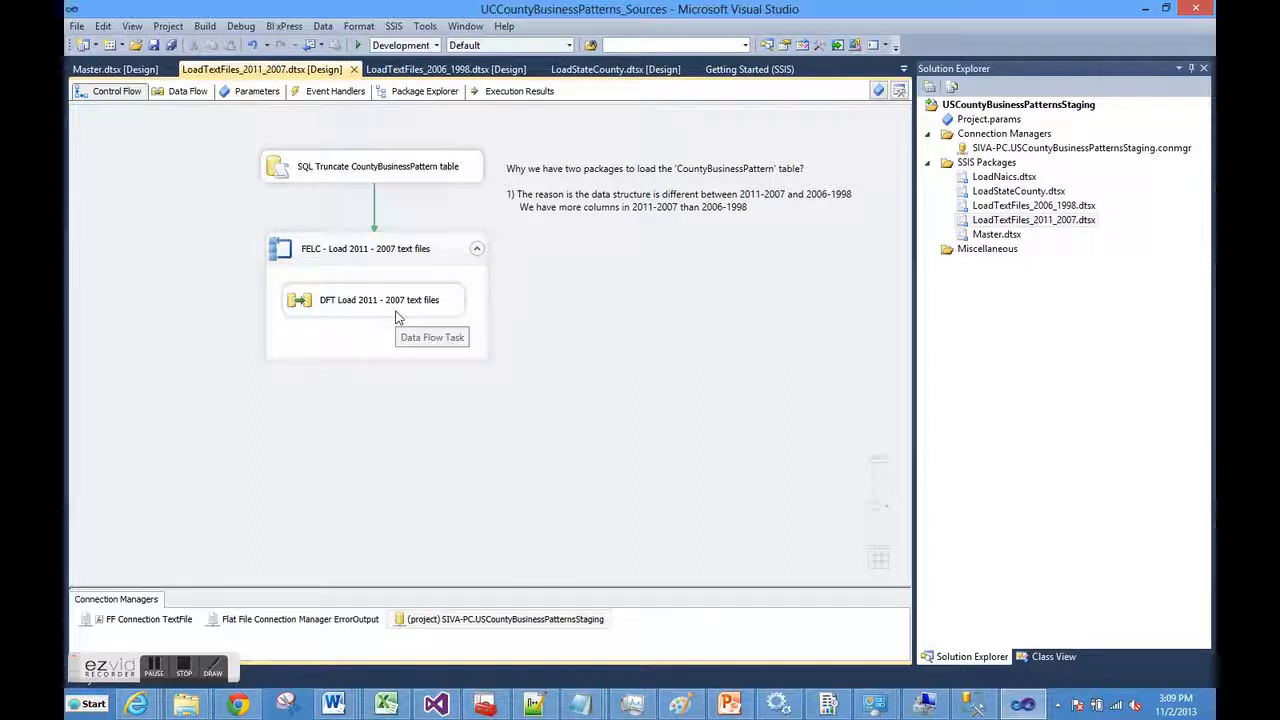
{"action": "left_click", "coordinate": [399, 178]}
{"action": "double_click", "coordinate": [398, 181]}
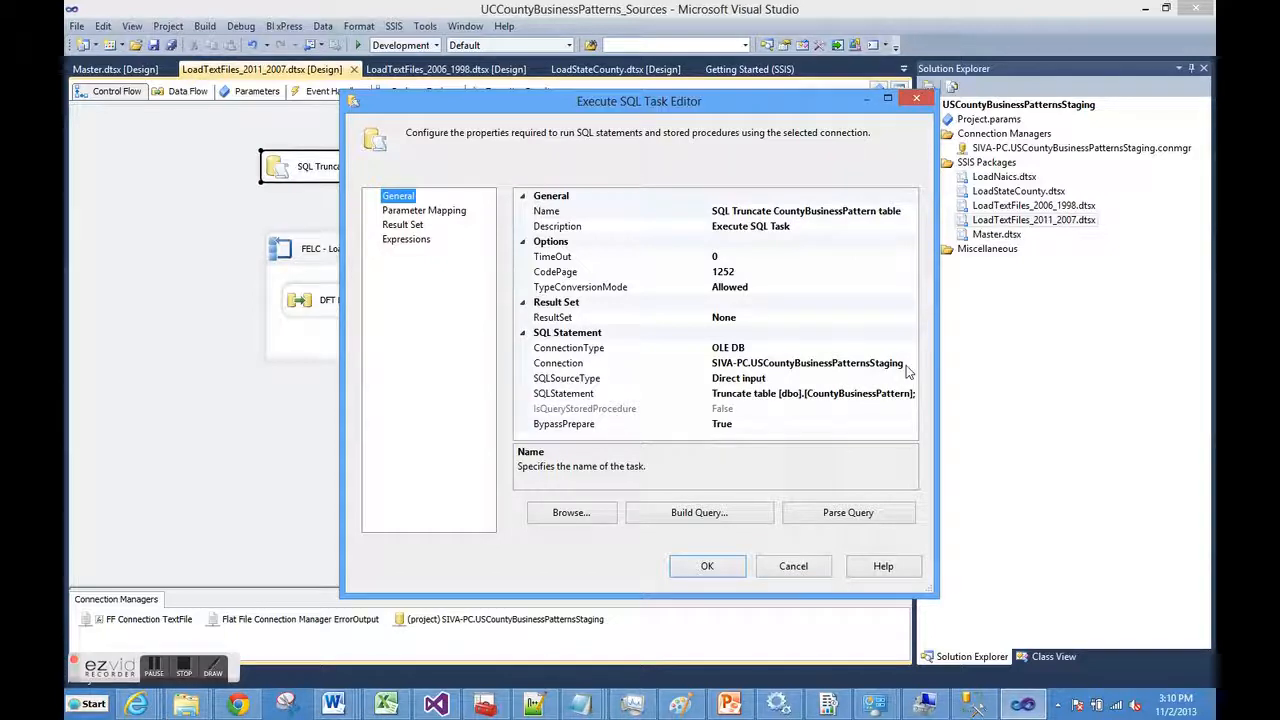
{"action": "left_click", "coordinate": [911, 394]}
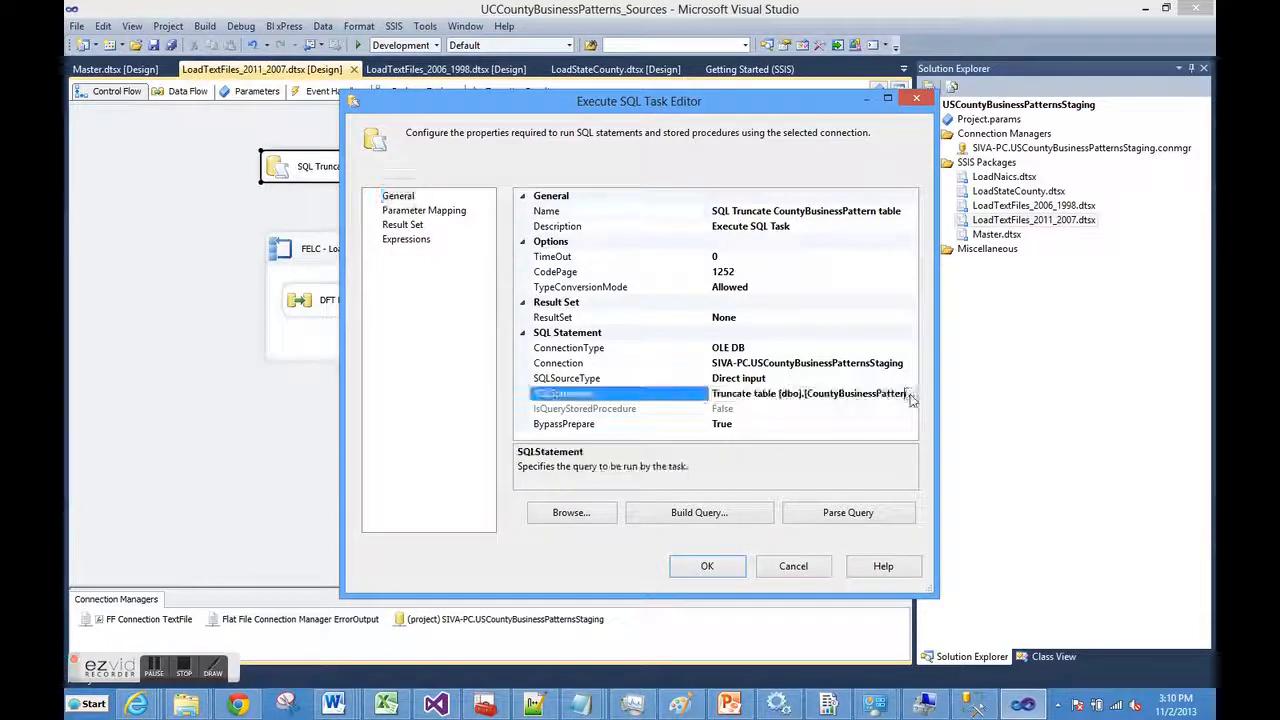
{"action": "left_click", "coordinate": [911, 394]}
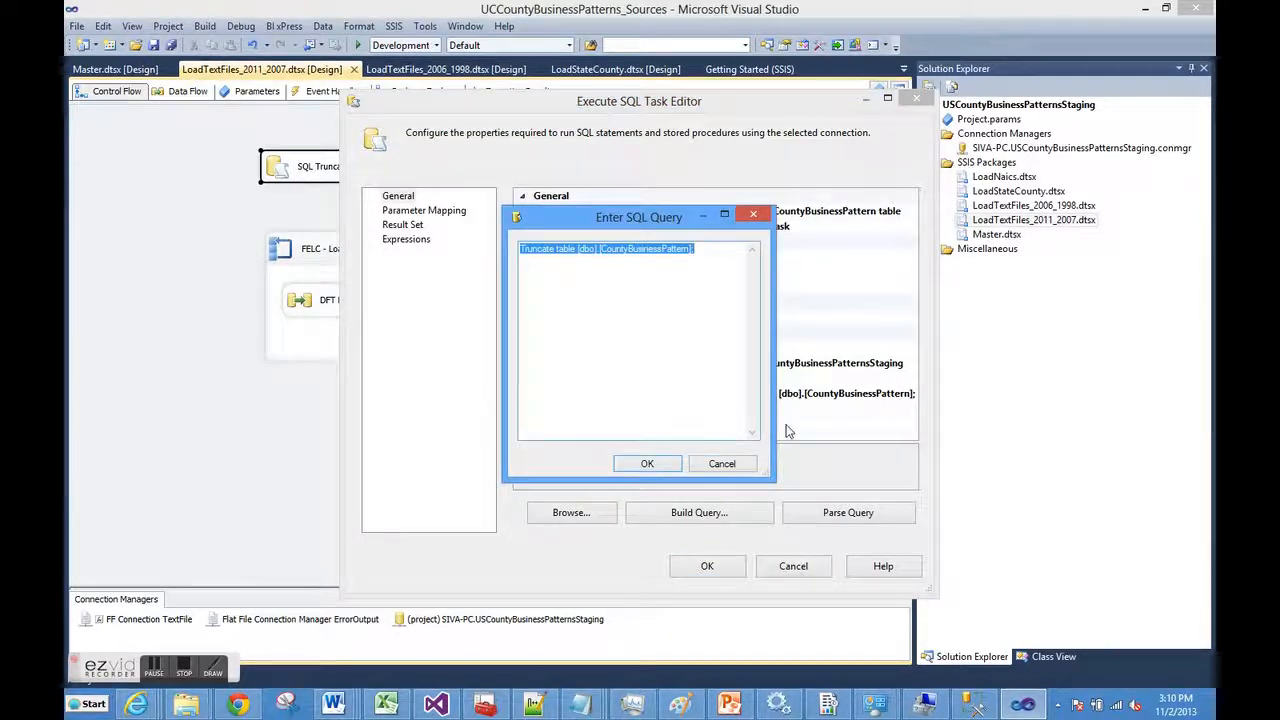
{"action": "left_click", "coordinate": [647, 463]}
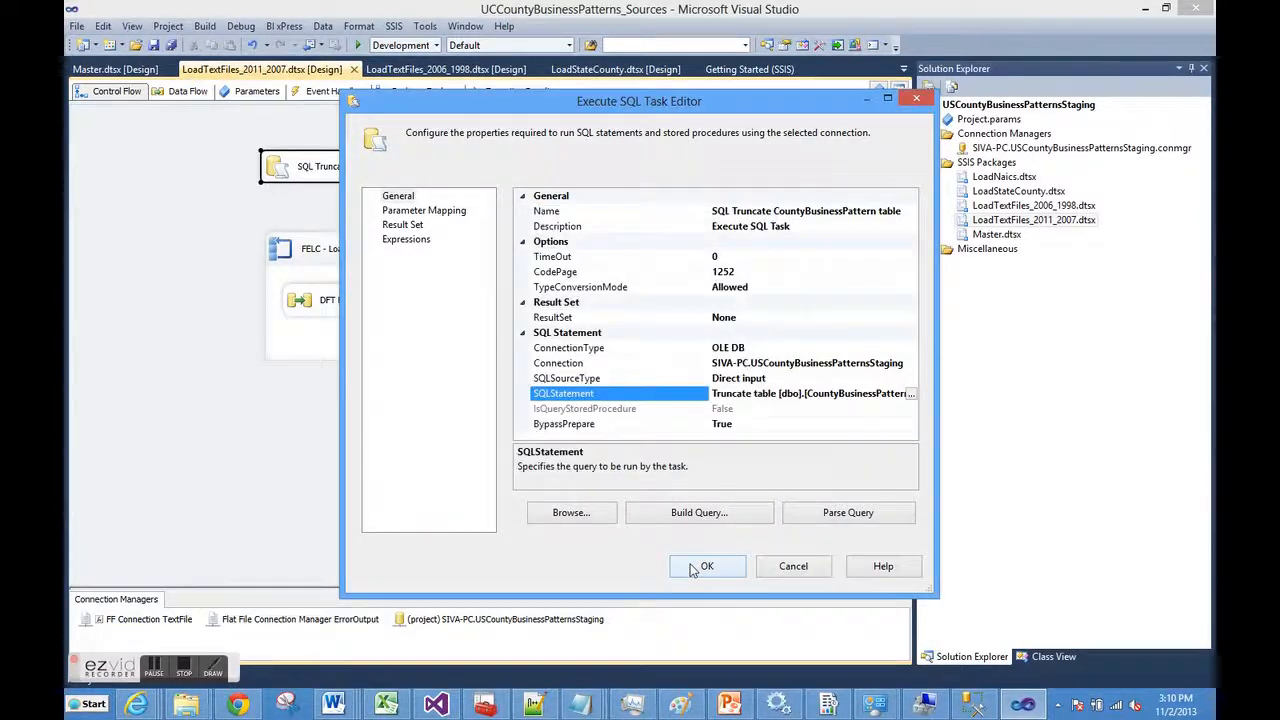
{"action": "left_click", "coordinate": [692, 565]}
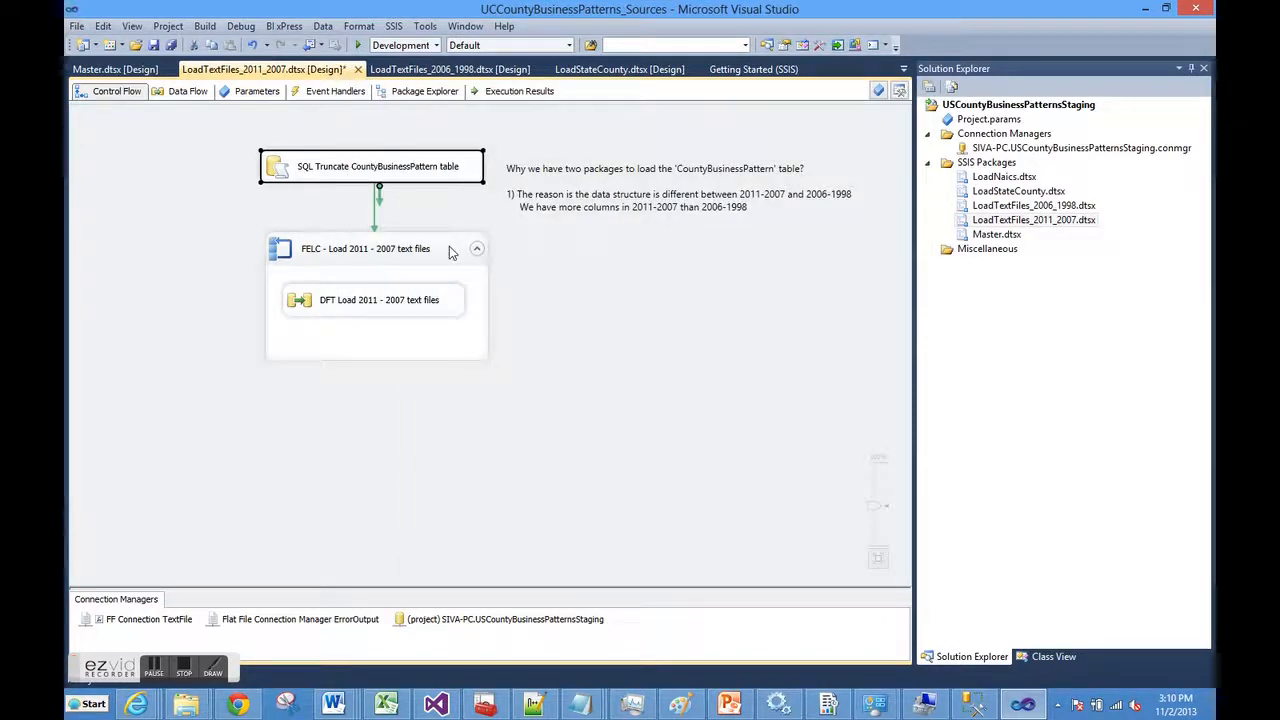
{"action": "left_click", "coordinate": [449, 250]}
{"action": "right_click", "coordinate": [449, 250]}
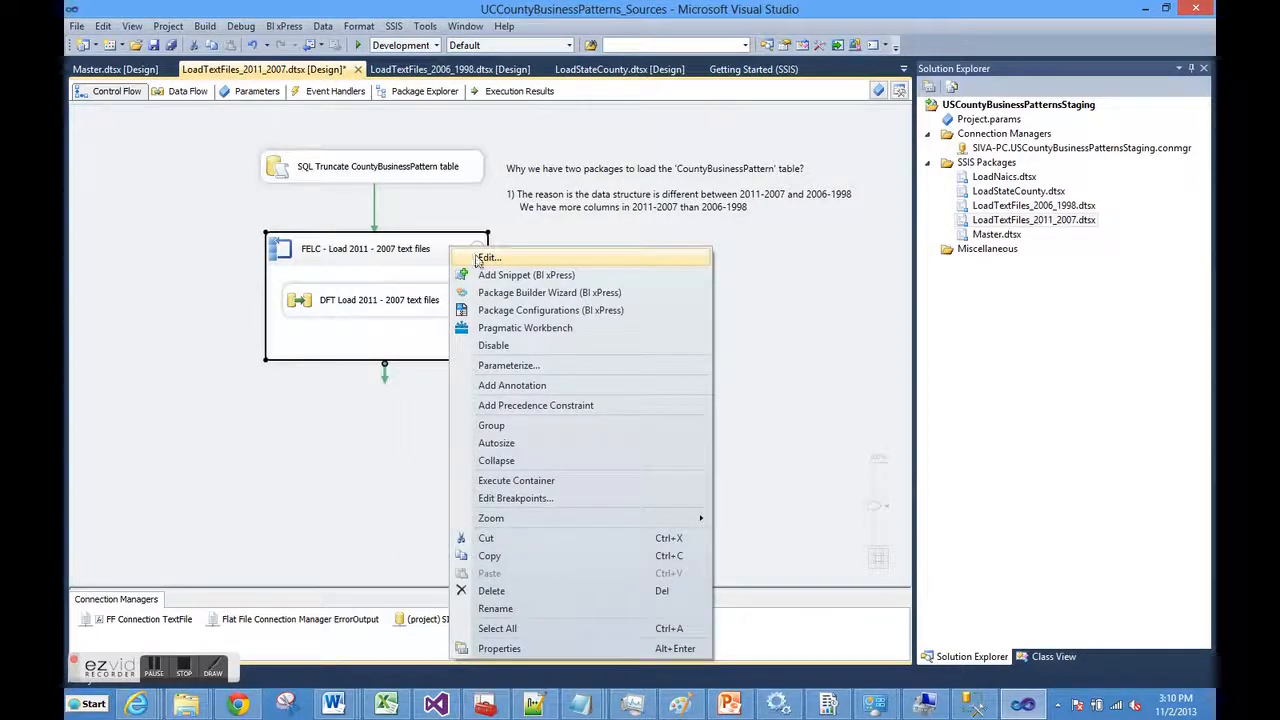
{"action": "left_click", "coordinate": [488, 257]}
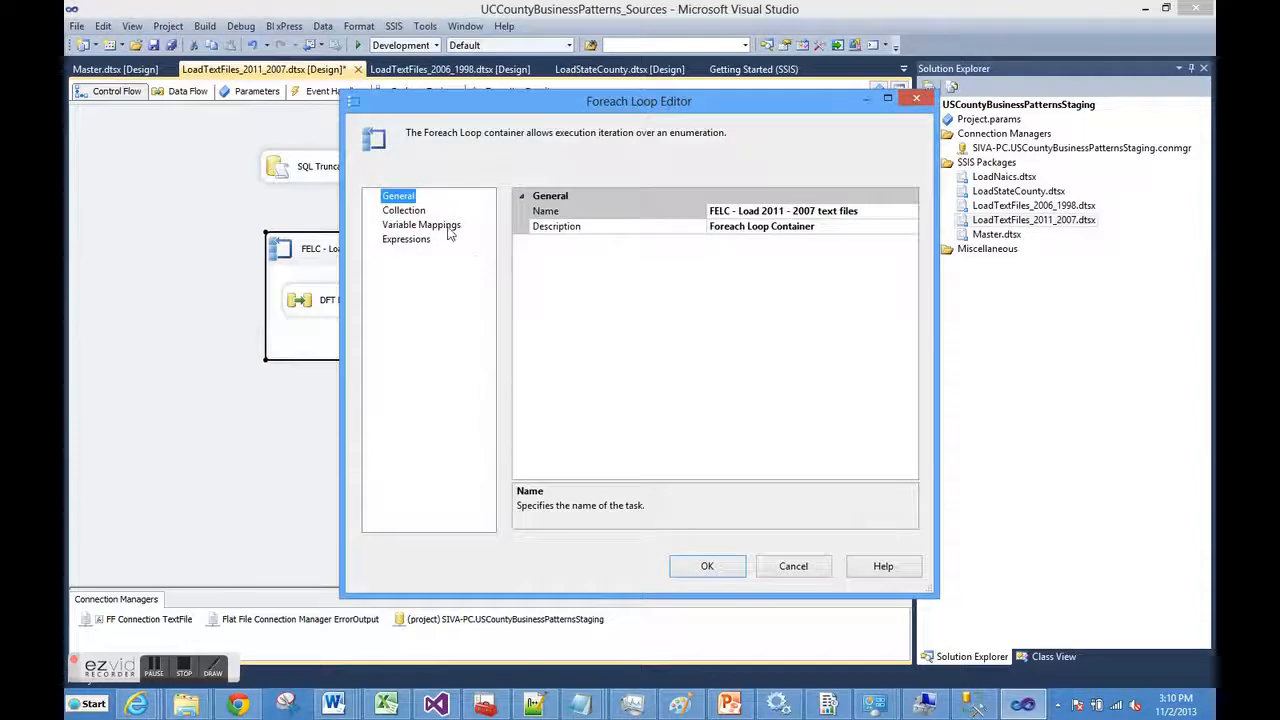
{"action": "left_click", "coordinate": [416, 212]}
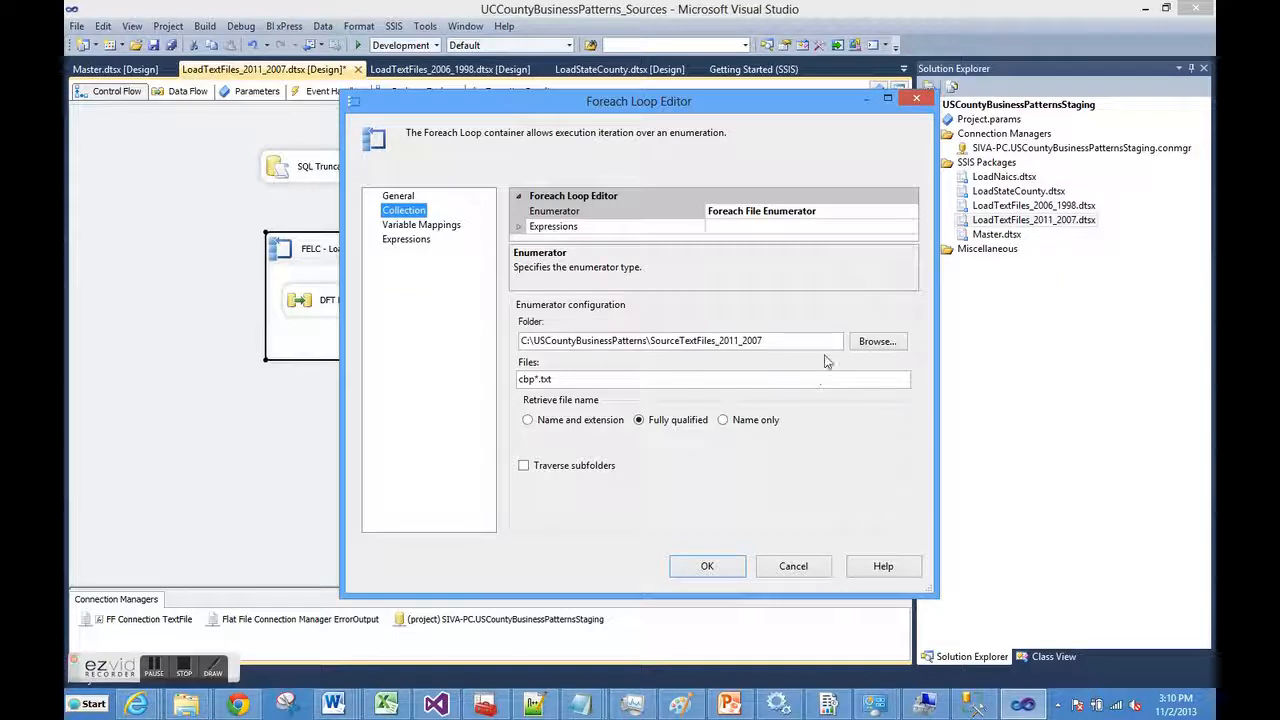
{"action": "left_click_drag", "start_coordinate": [764, 341], "coordinate": [520, 333]}
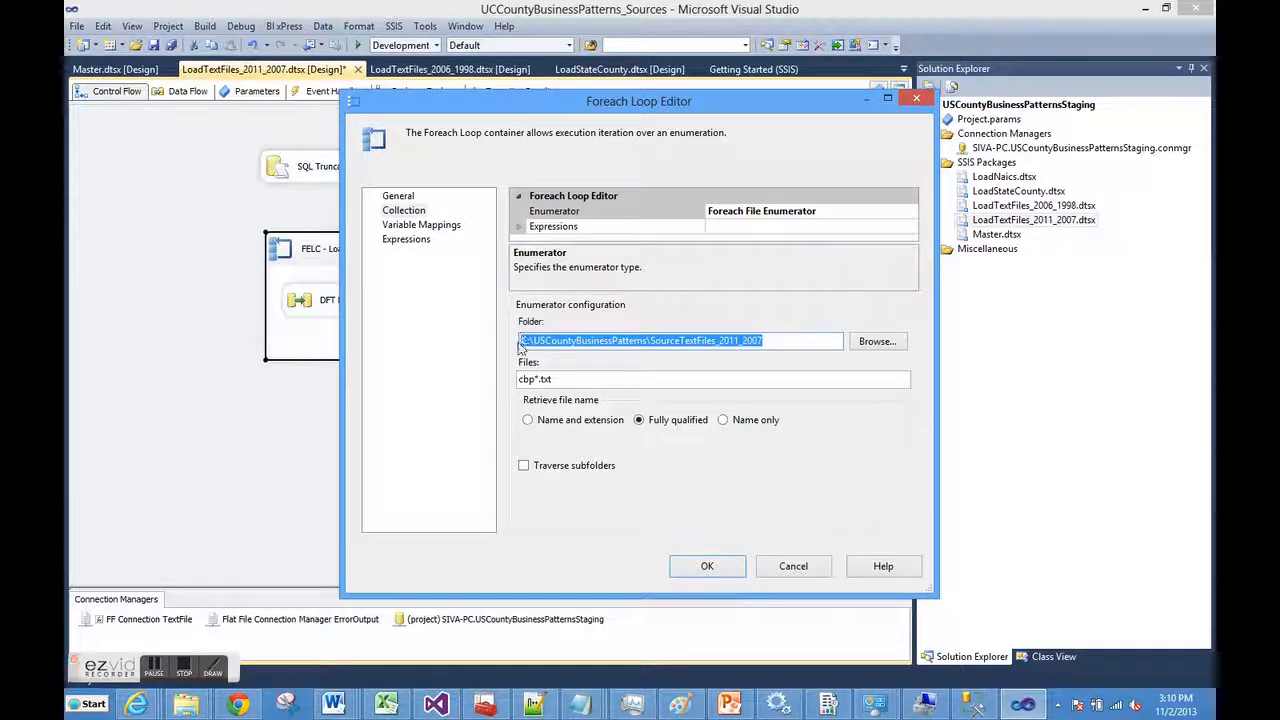
{"action": "left_click", "coordinate": [559, 379]}
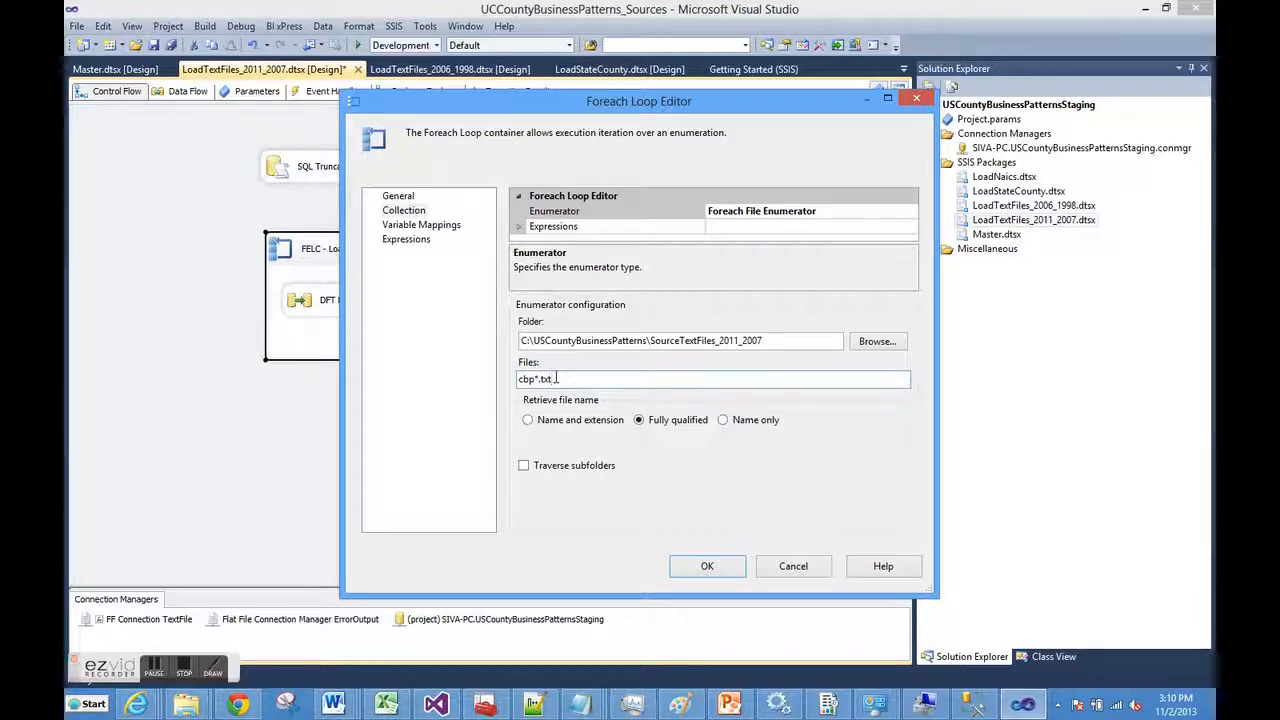
{"action": "left_click", "coordinate": [446, 227]}
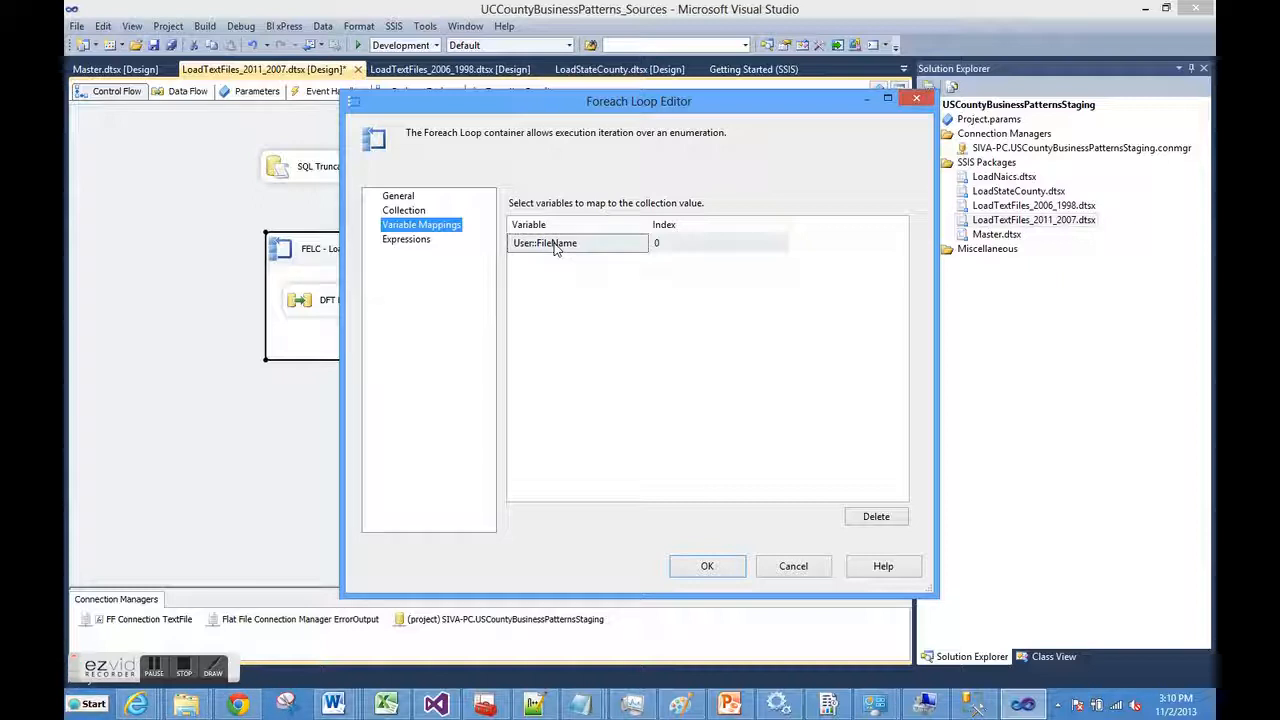
{"action": "left_click", "coordinate": [707, 566]}
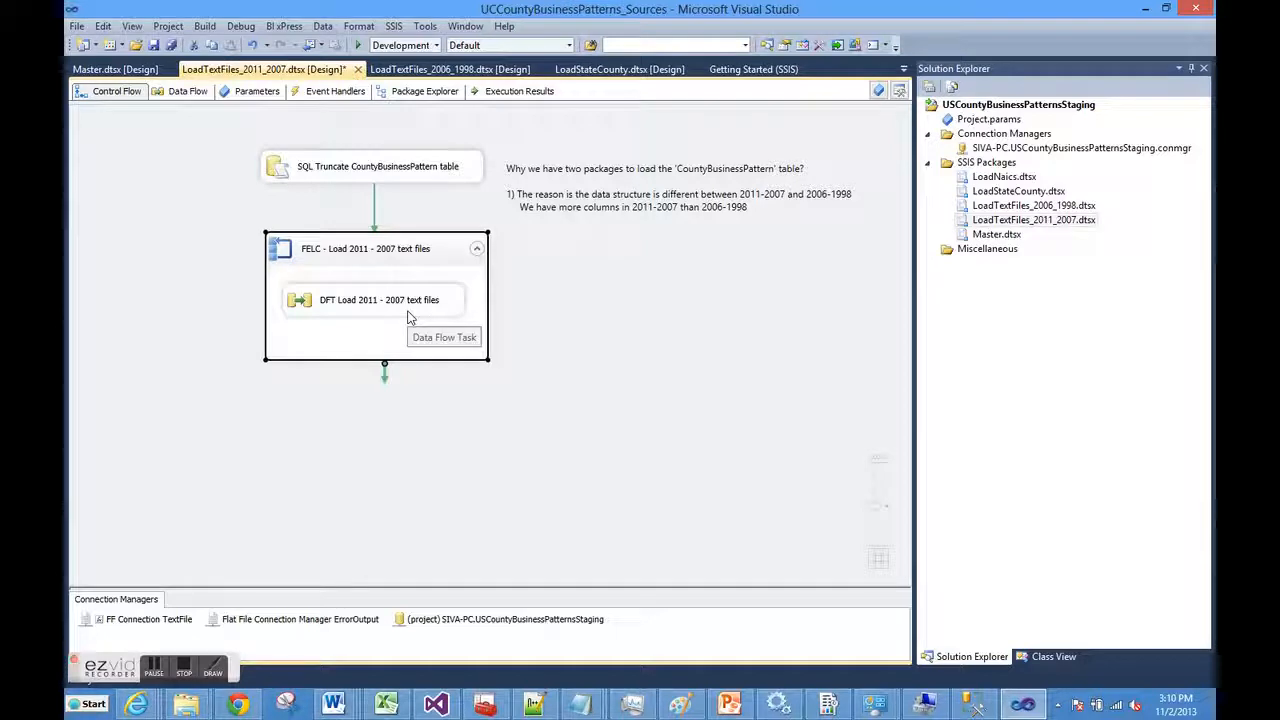
Open the DFT Load 2011 - 2007 data flow full-width and inspect its source, year annotation and destination
{"action": "double_click", "coordinate": [408, 310]}
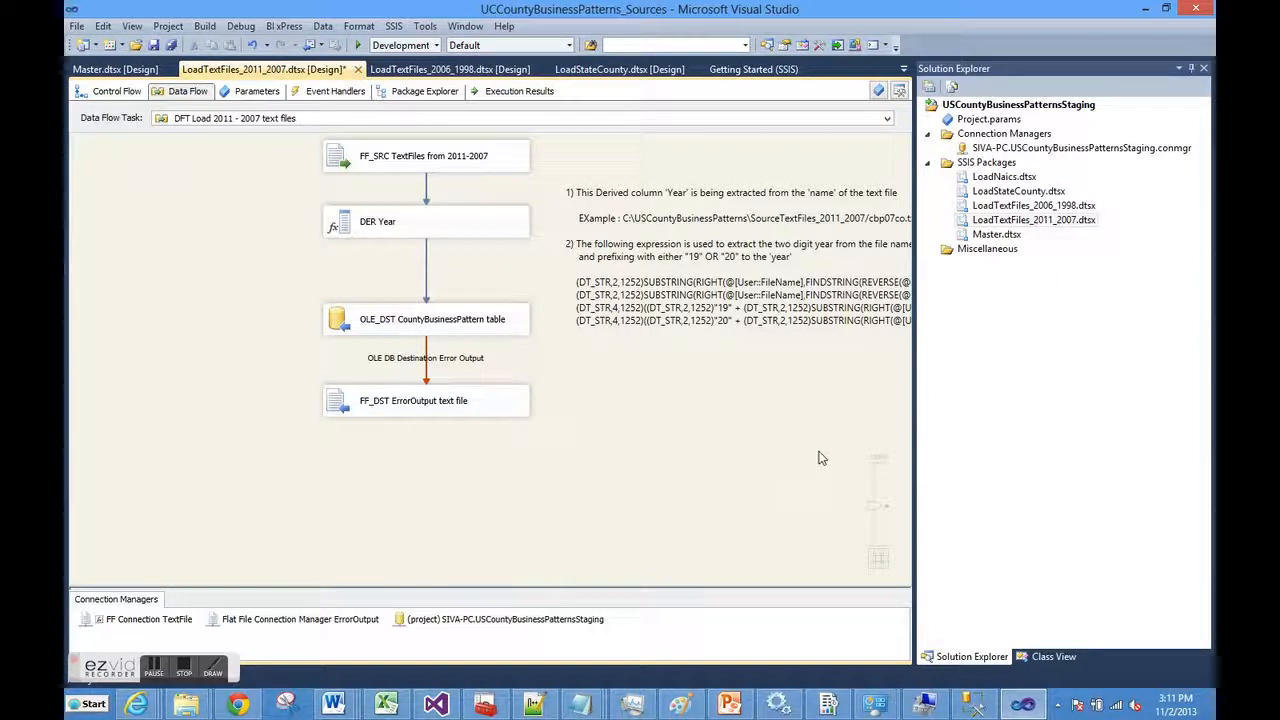
{"action": "left_click", "coordinate": [1191, 68]}
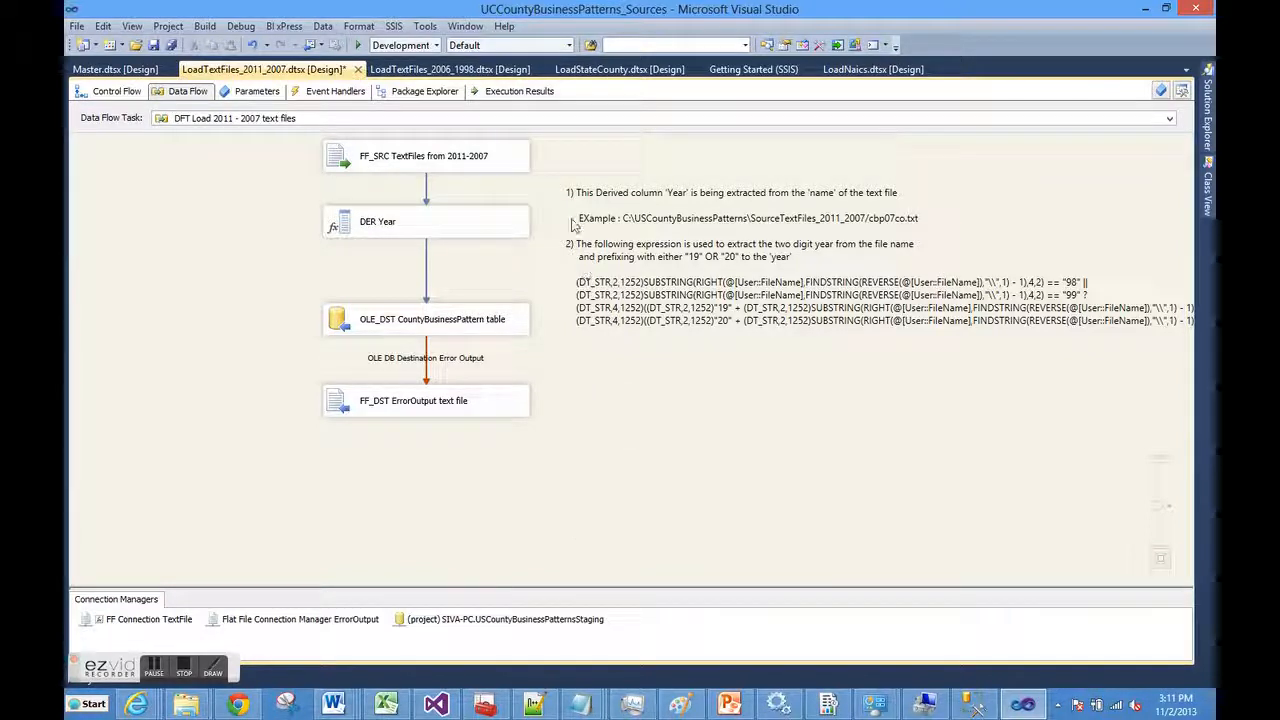
{"action": "left_click", "coordinate": [480, 157]}
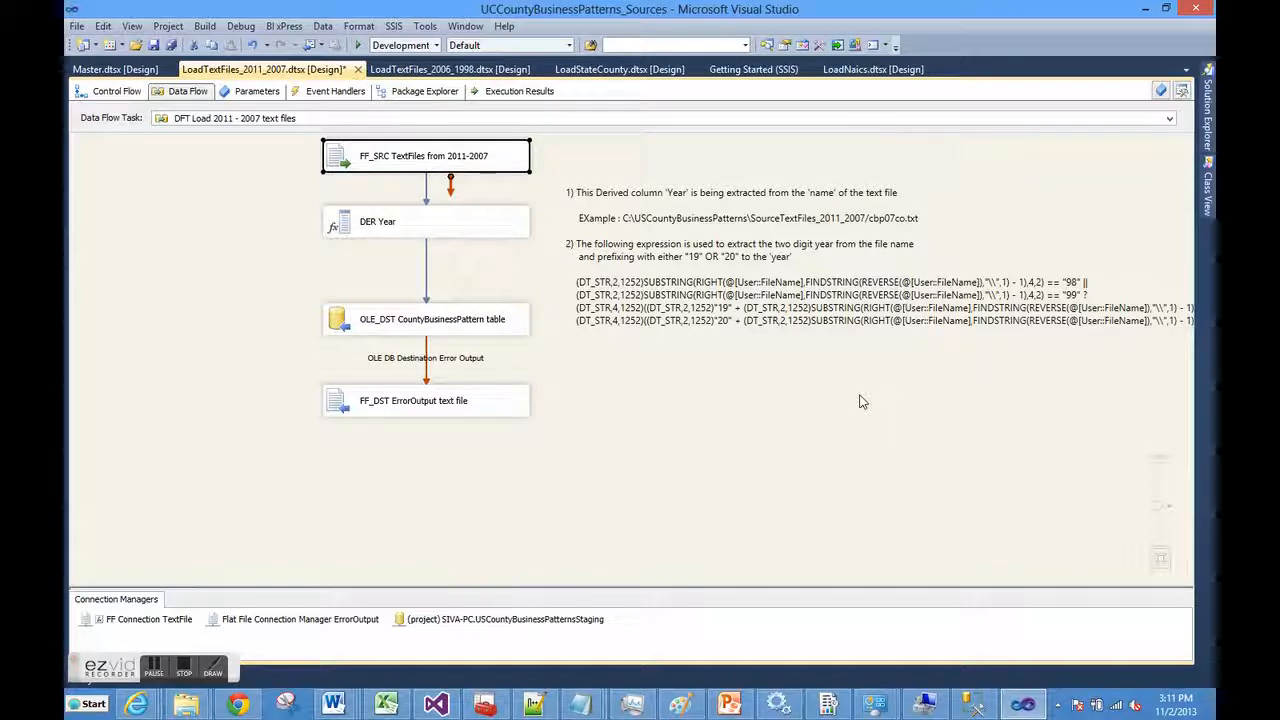
{"action": "left_click", "coordinate": [848, 316]}
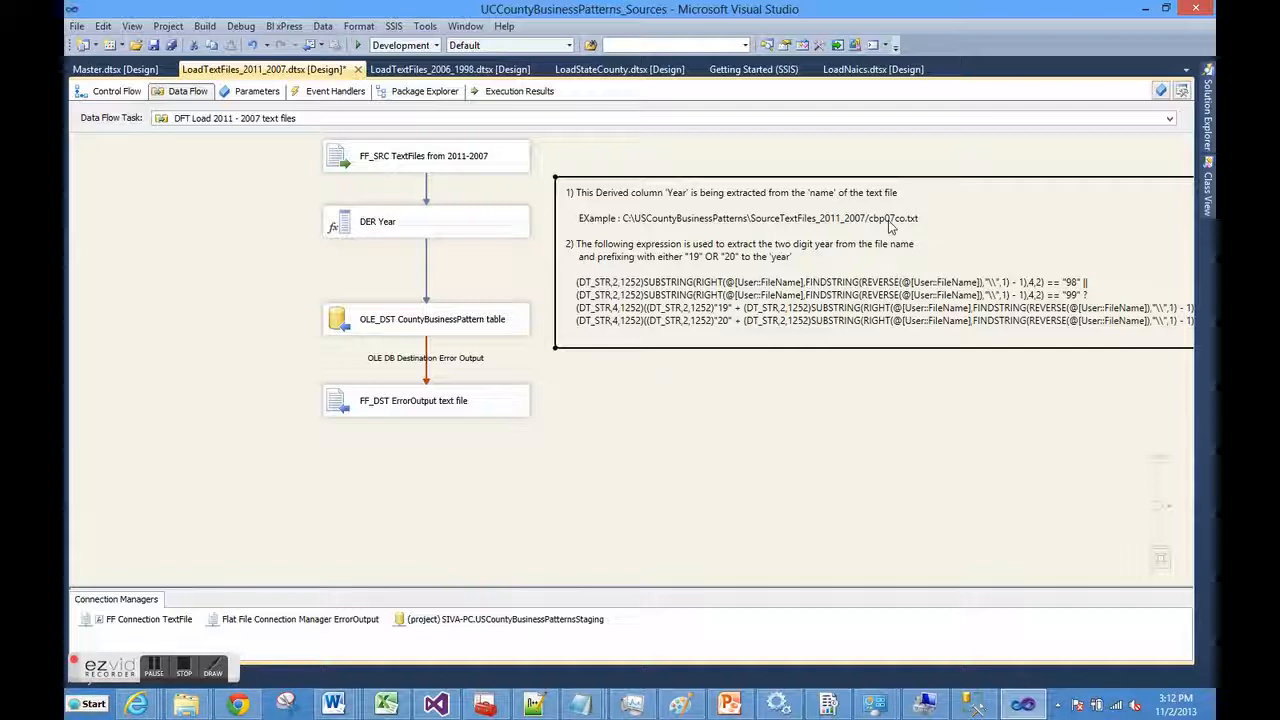
{"action": "left_click", "coordinate": [490, 318]}
Edit OLE_DST and check the column mappings, including Year, leaving CountyBusinessPatternId unmapped
{"action": "right_click", "coordinate": [489, 314]}
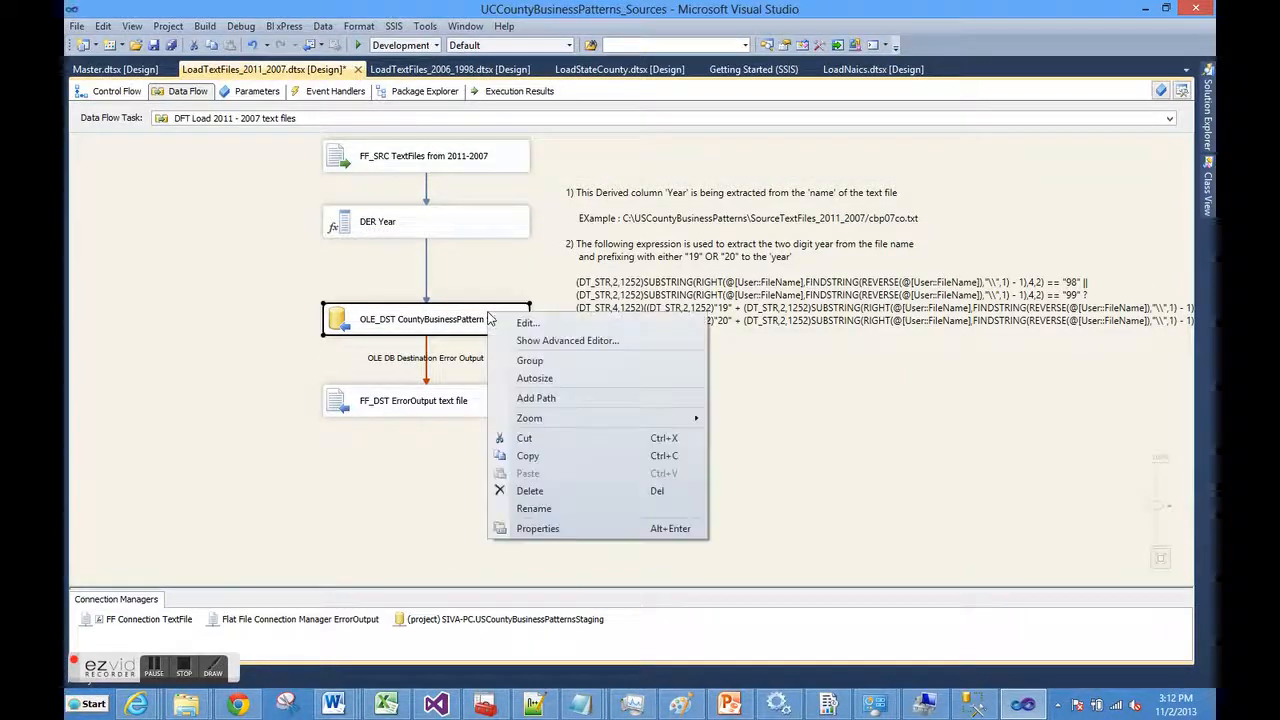
{"action": "left_click", "coordinate": [516, 328]}
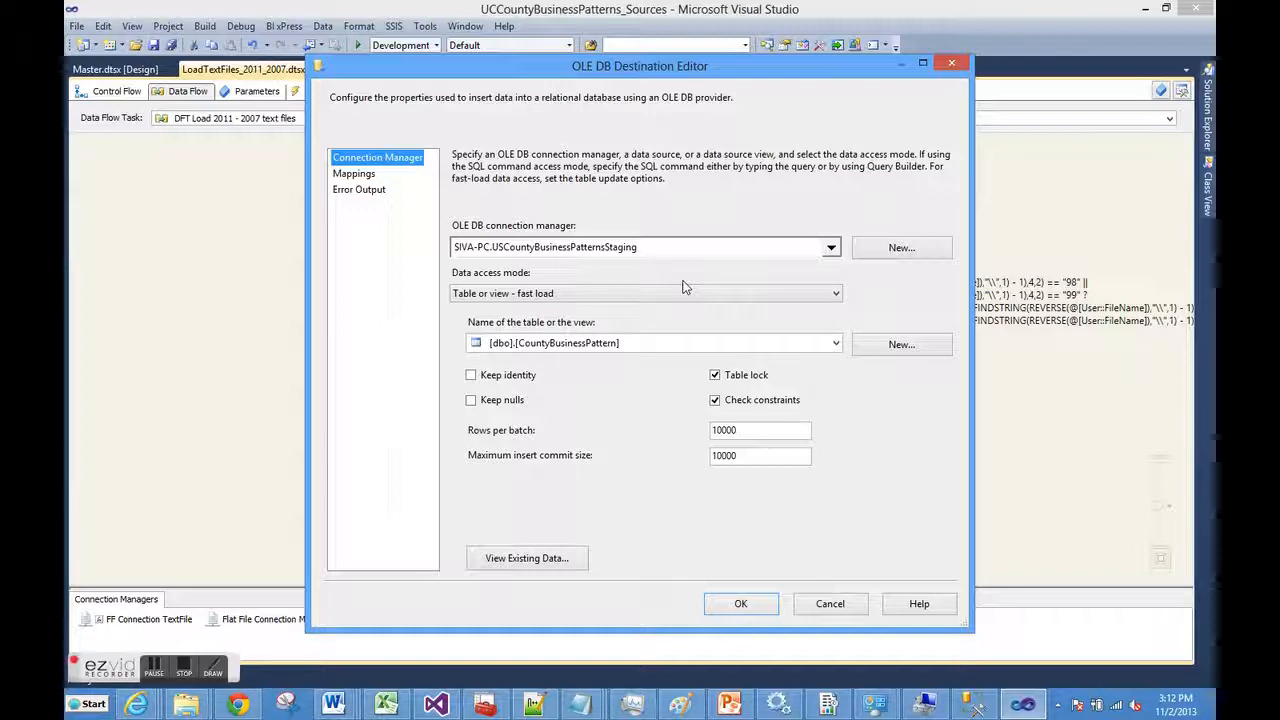
{"action": "left_click", "coordinate": [355, 176]}
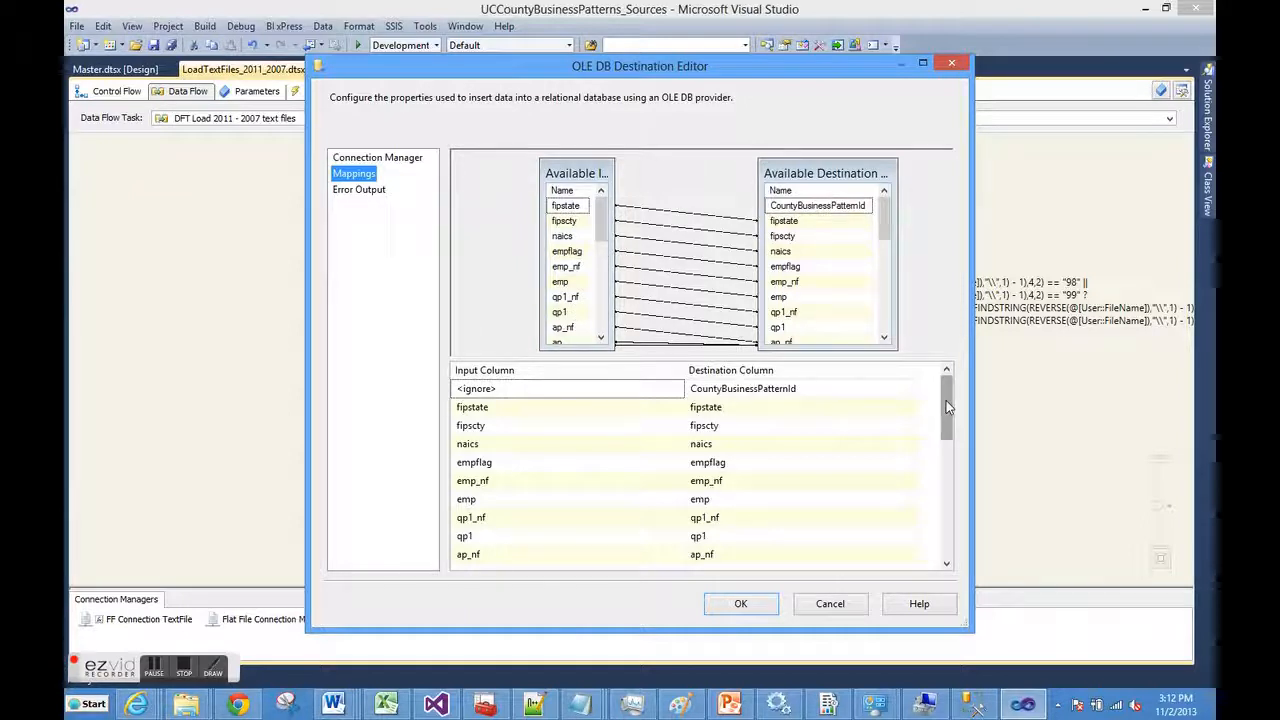
{"action": "left_click_drag", "start_coordinate": [946, 407], "coordinate": [959, 533]}
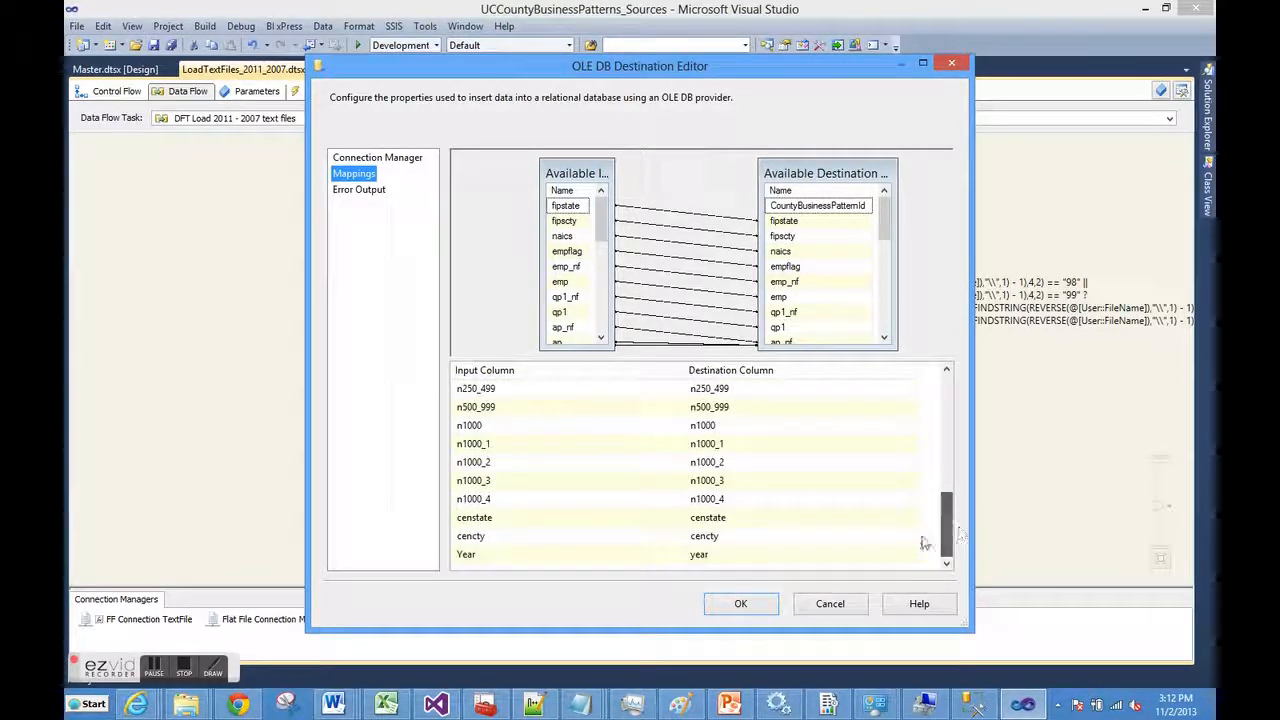
{"action": "left_click", "coordinate": [645, 556]}
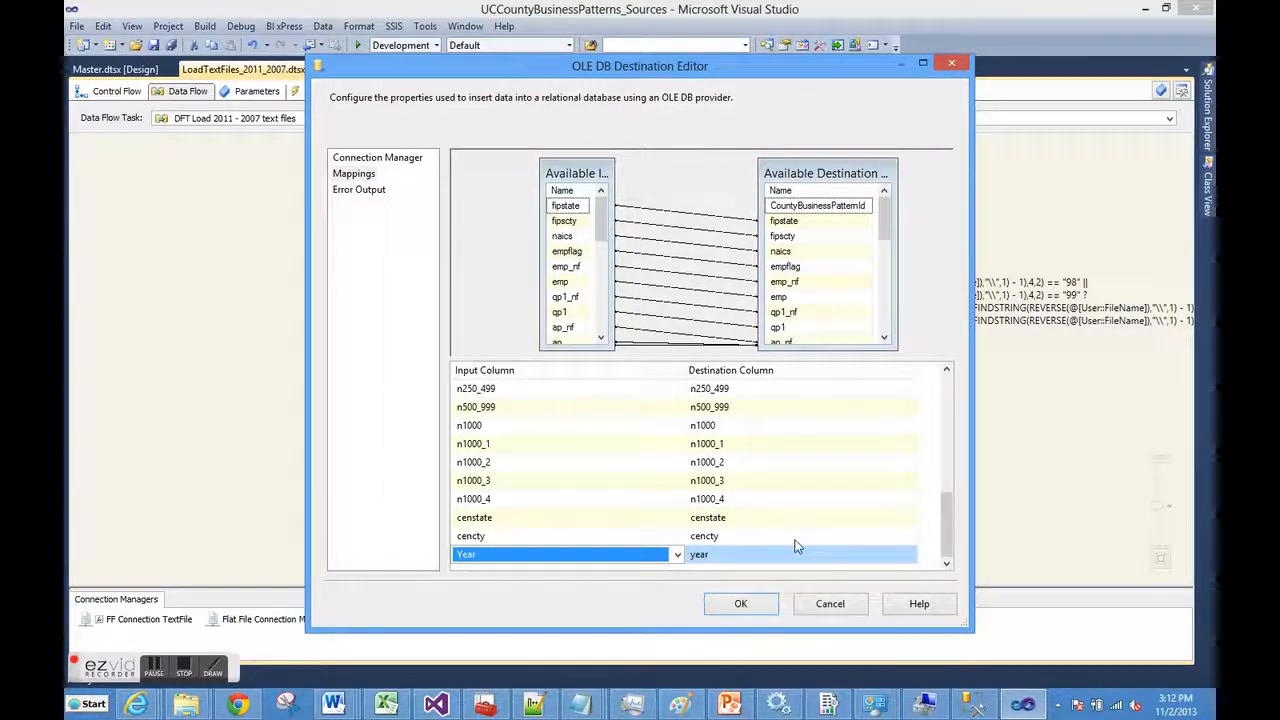
{"action": "left_click", "coordinate": [737, 605]}
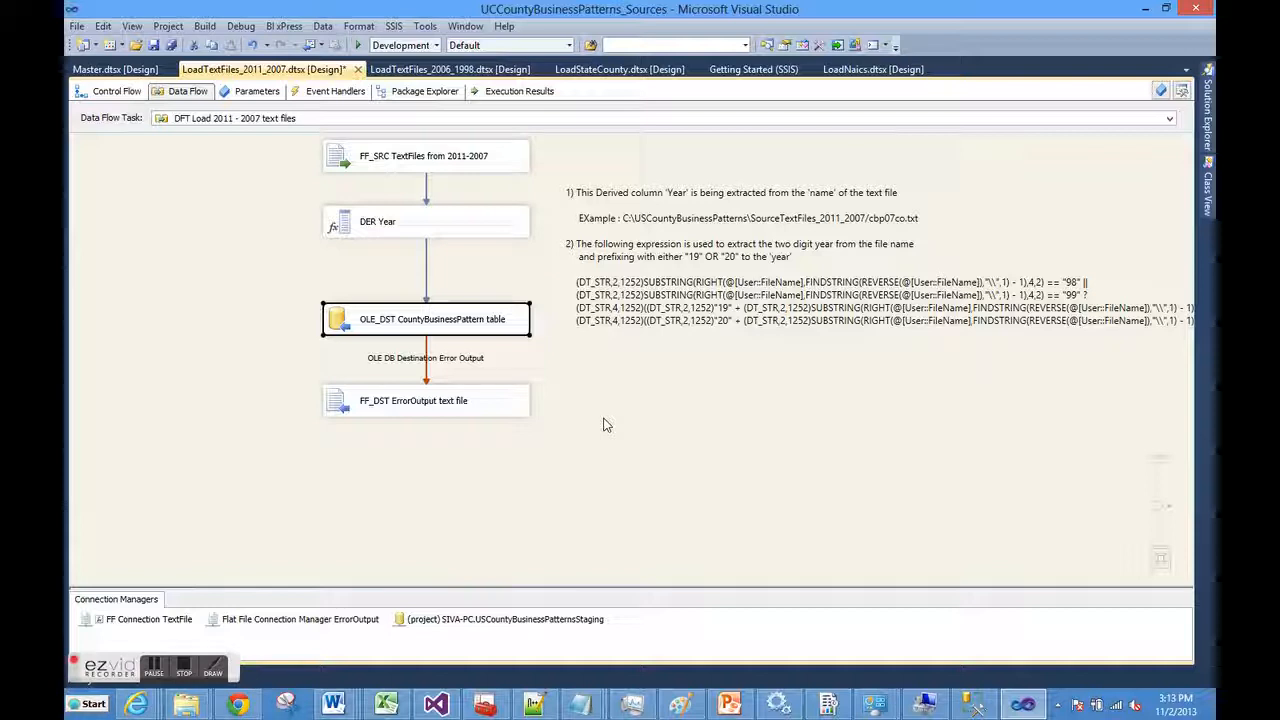
Reopen the destination editor to review Error Output and Mappings, then close it
{"action": "right_click", "coordinate": [447, 330]}
{"action": "left_click", "coordinate": [462, 341]}
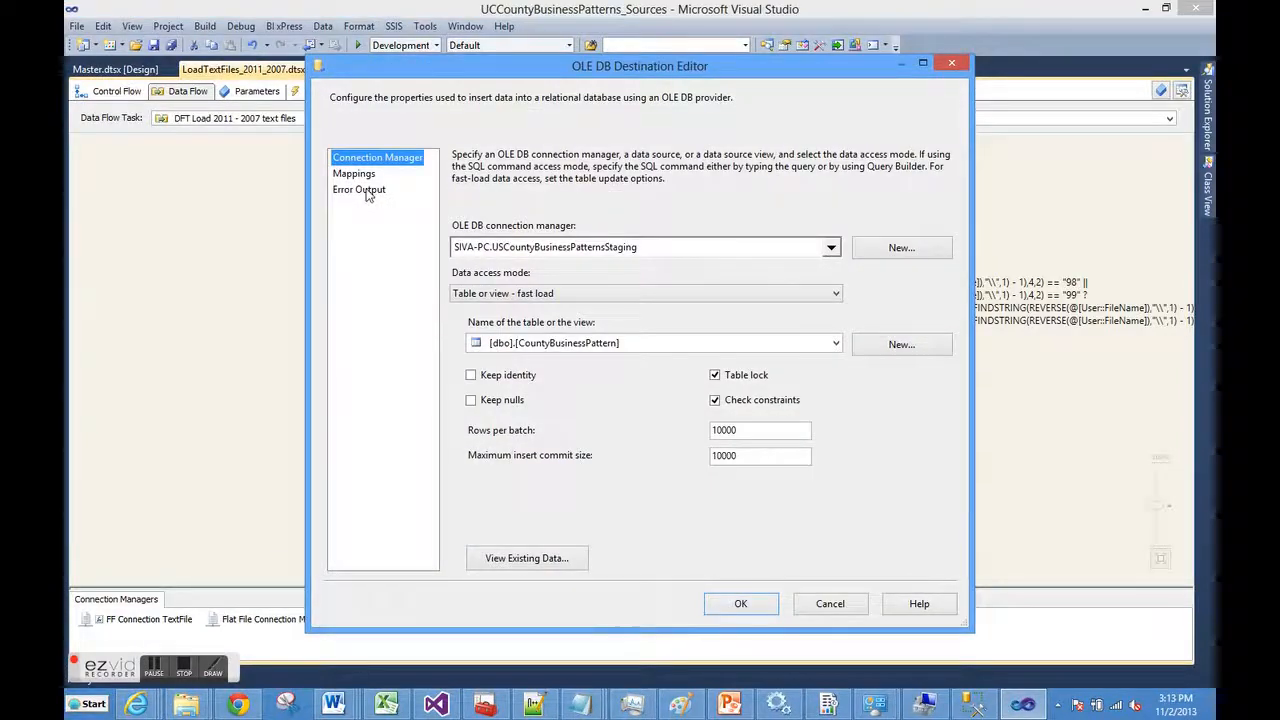
{"action": "left_click", "coordinate": [366, 191]}
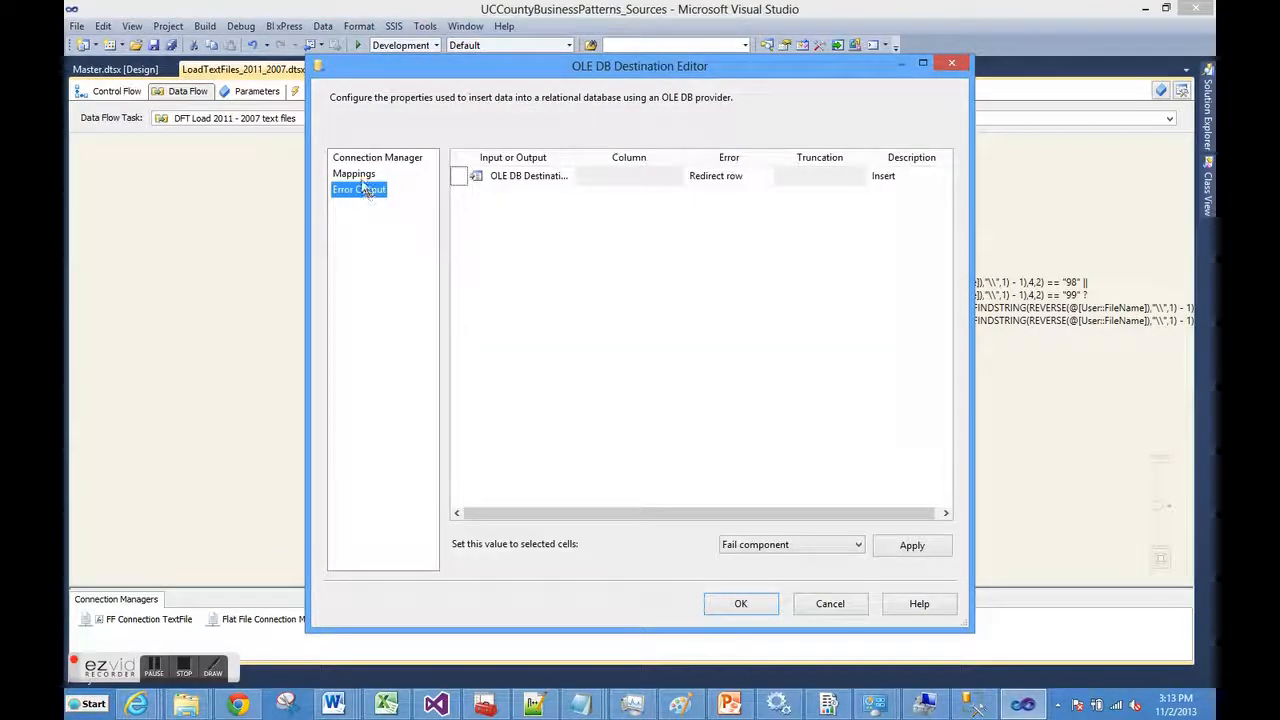
{"action": "left_click", "coordinate": [358, 175]}
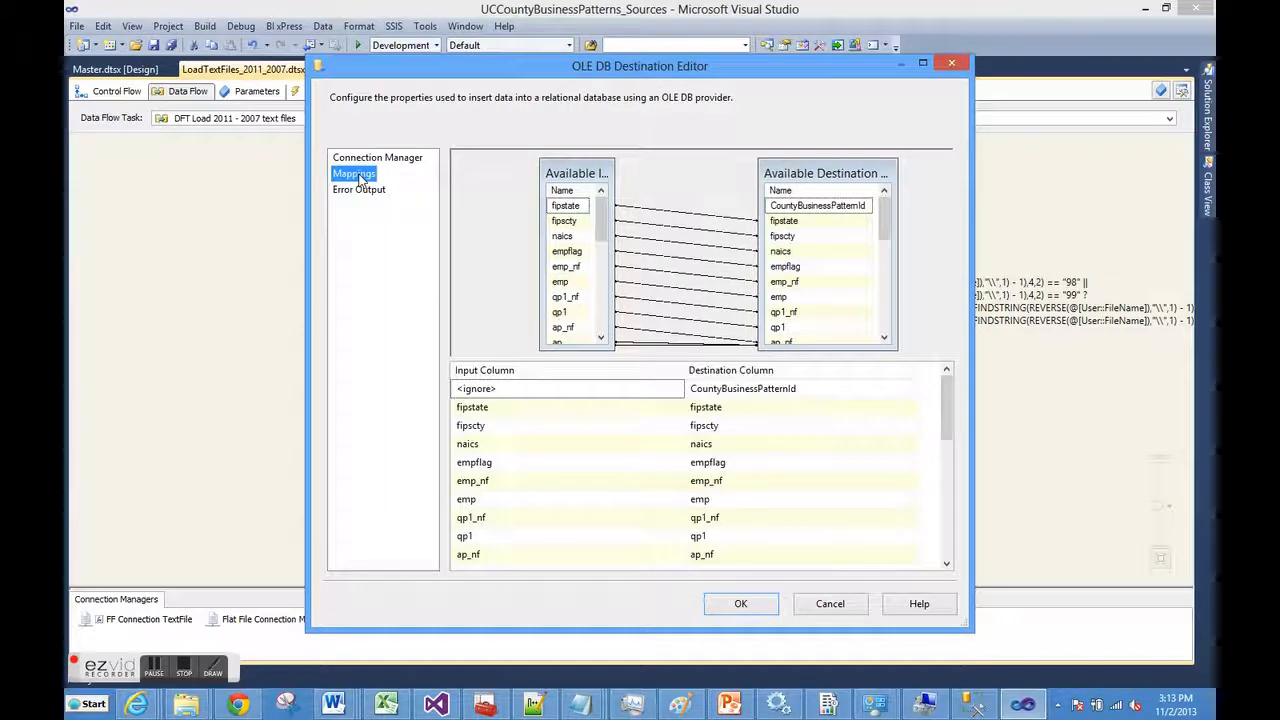
{"action": "left_click", "coordinate": [737, 606]}
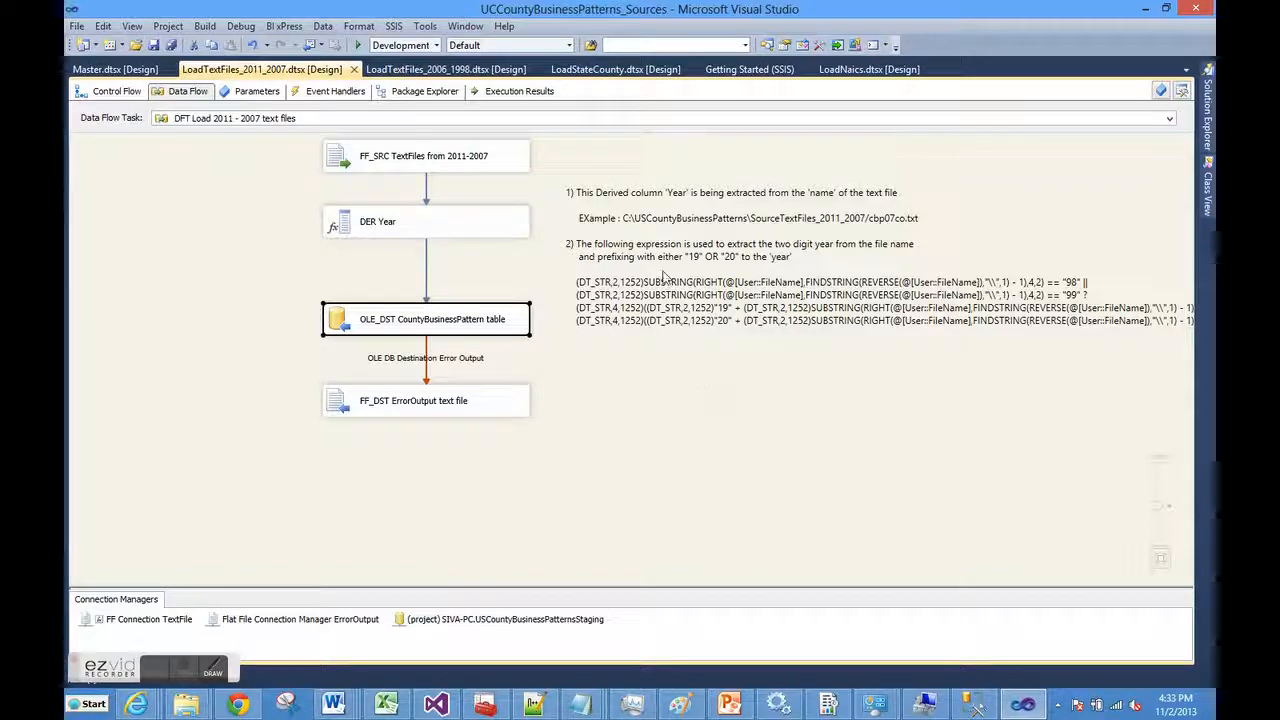
Switch to Master.dtsx, pin Solution Explorer, and execute the Master package
{"action": "left_click", "coordinate": [135, 70]}
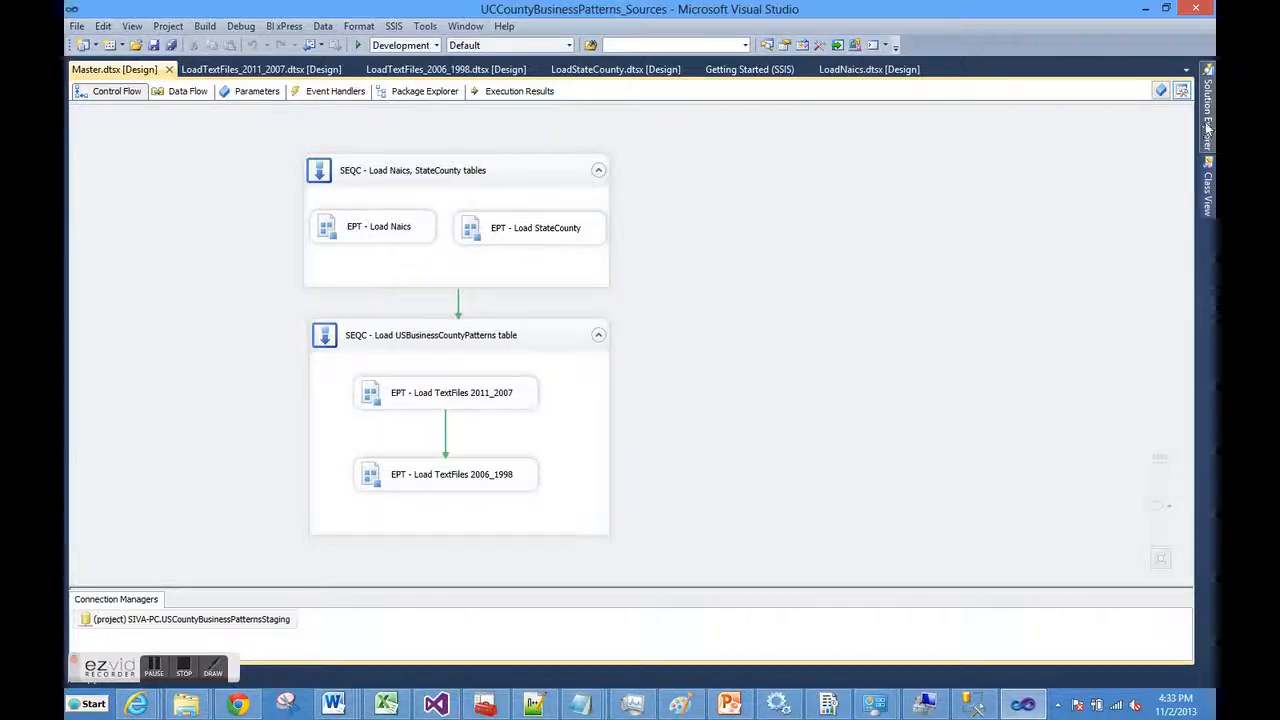
{"action": "mouse_move", "coordinate": [1207, 125]}
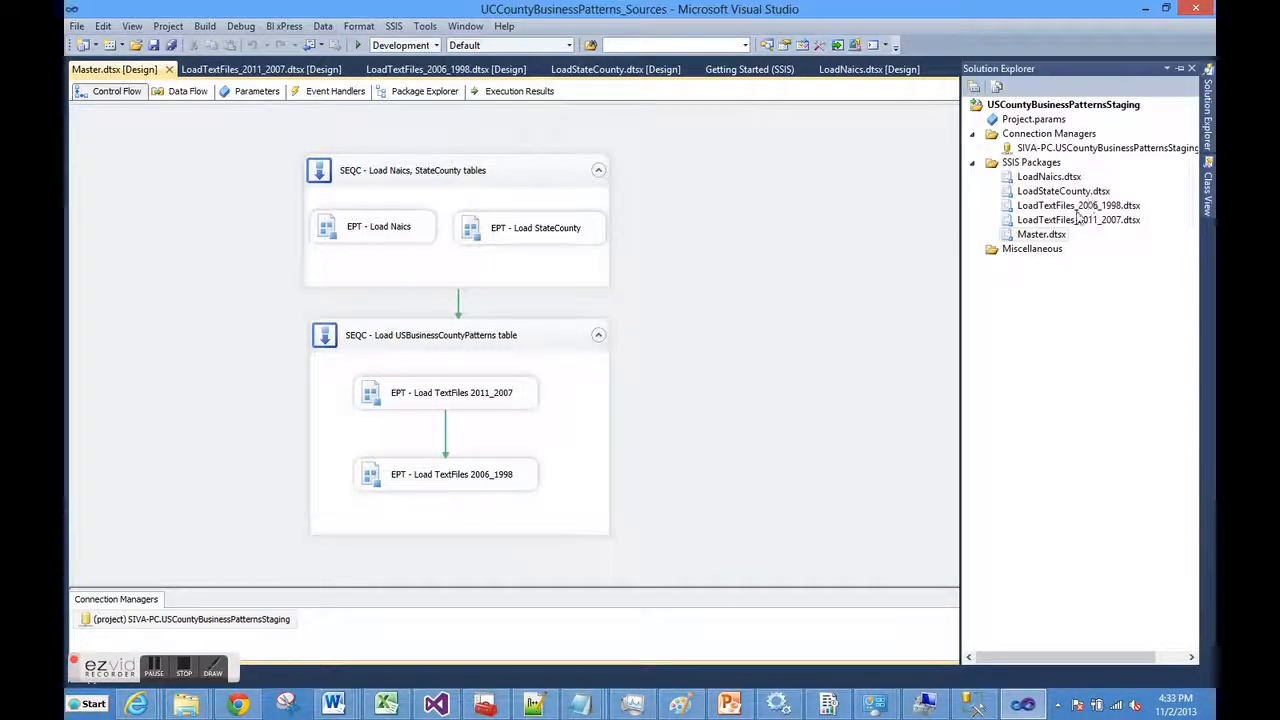
{"action": "left_click", "coordinate": [1180, 68]}
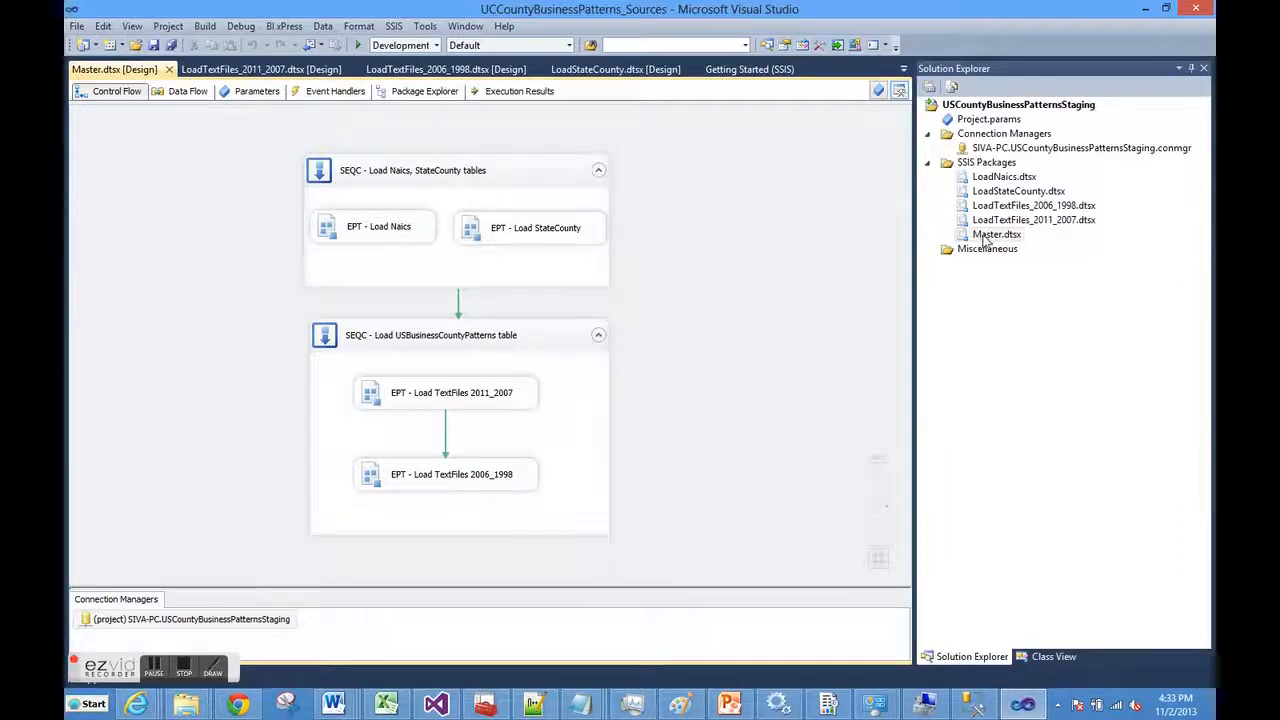
{"action": "right_click", "coordinate": [982, 236]}
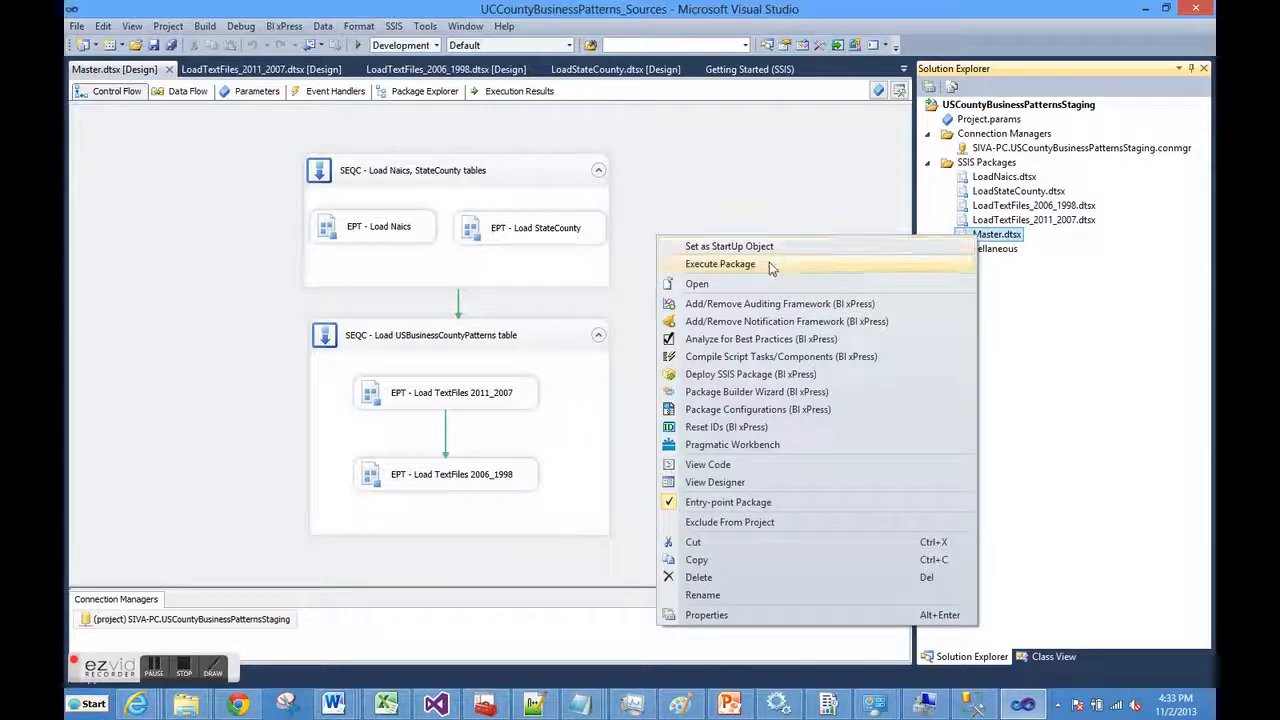
{"action": "left_click", "coordinate": [720, 264]}
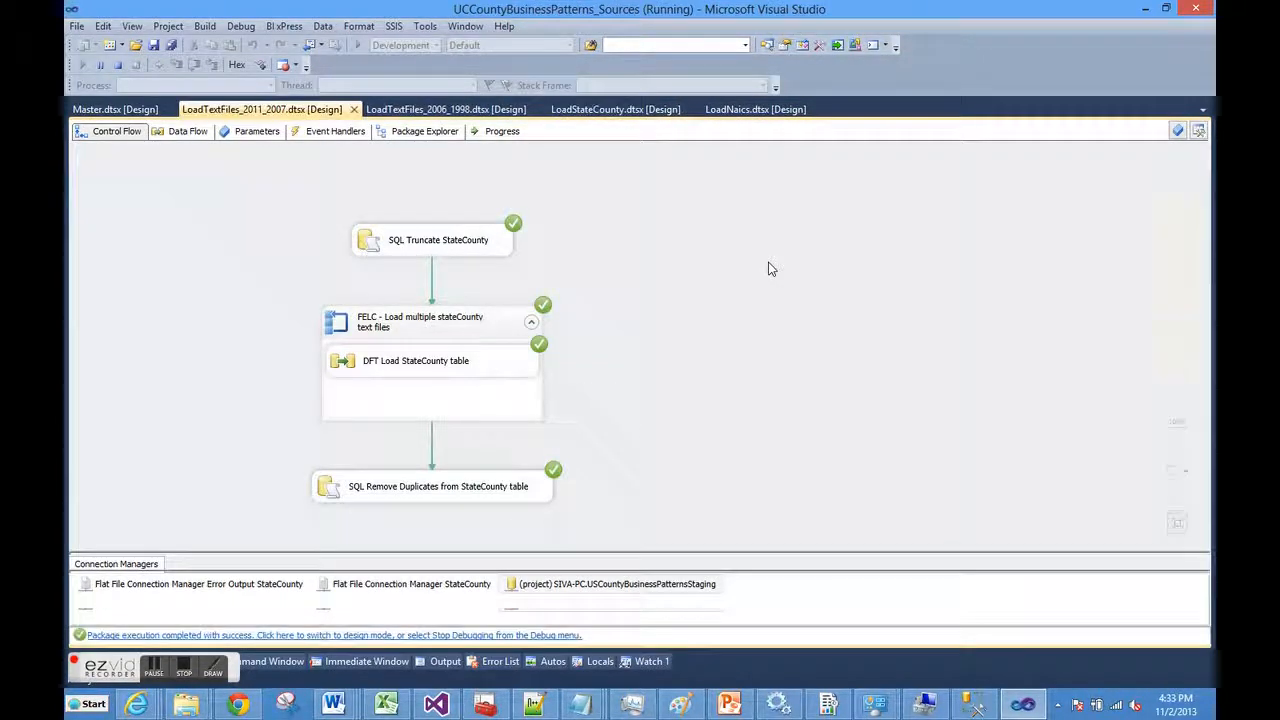
Check the Master, LoadNaics and LoadStateCounty packages, confirming every task succeeded
{"action": "left_click", "coordinate": [127, 110]}
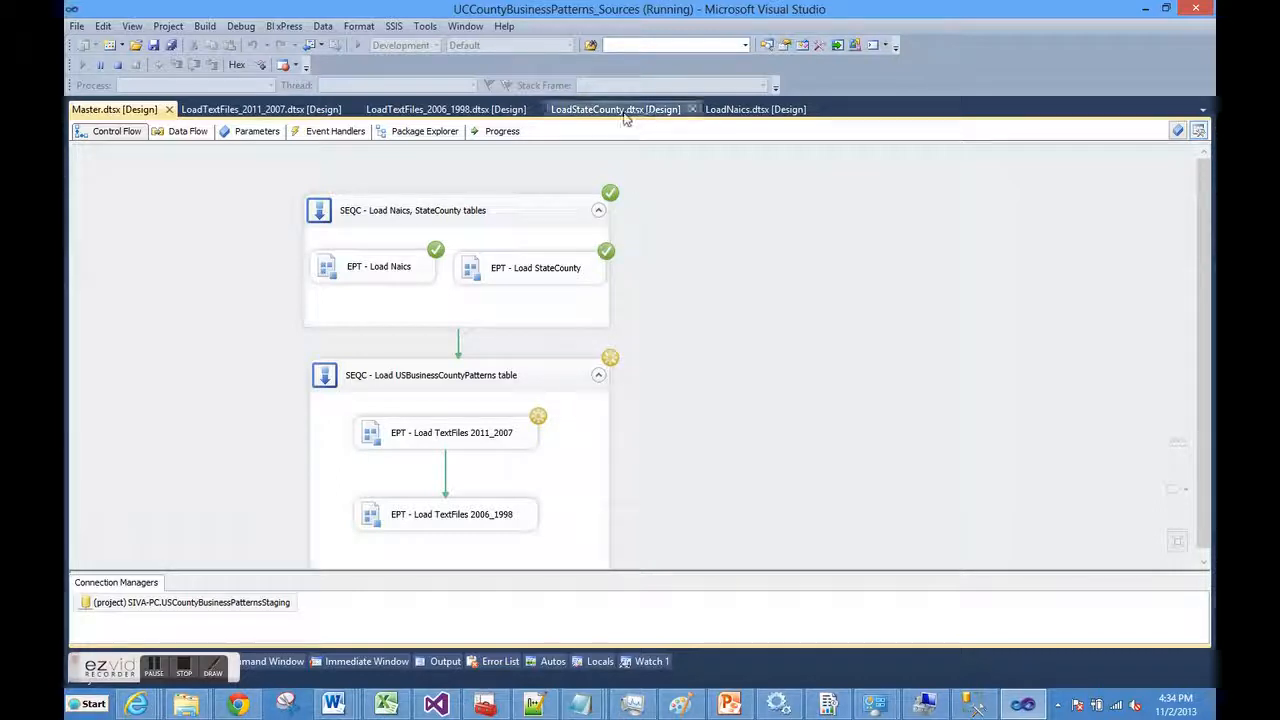
{"action": "left_click", "coordinate": [740, 109]}
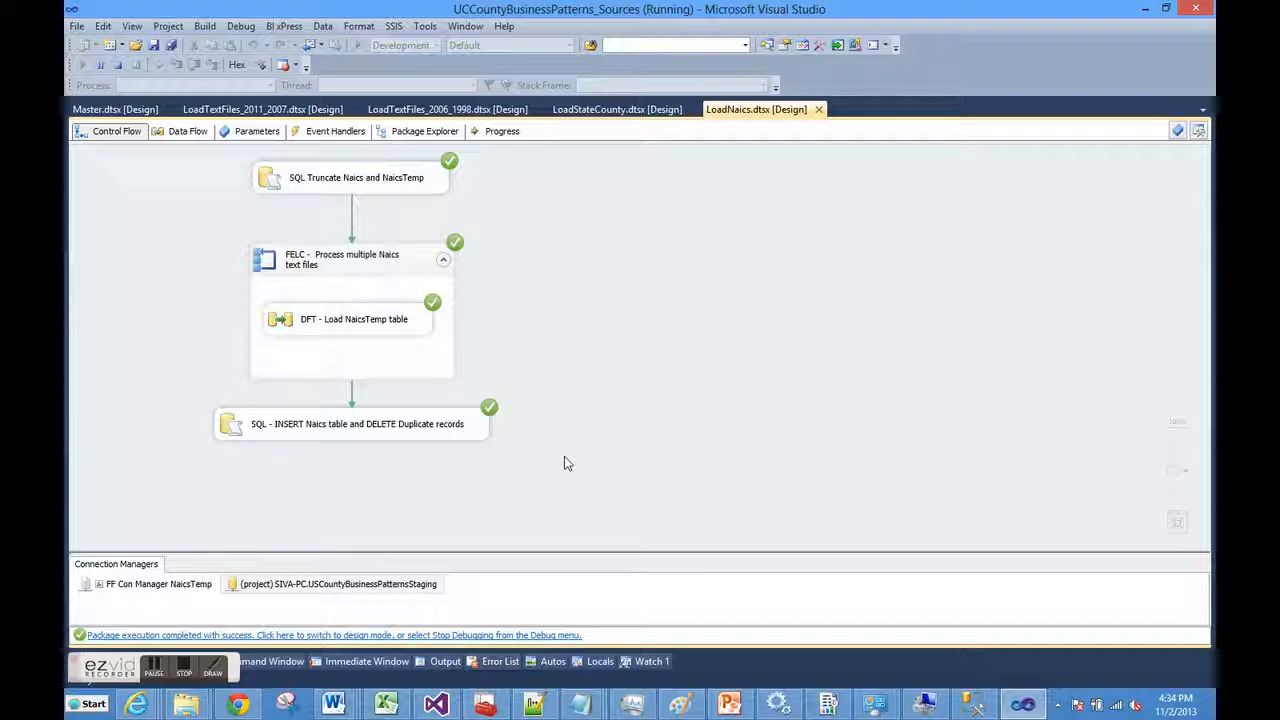
{"action": "left_click", "coordinate": [601, 112]}
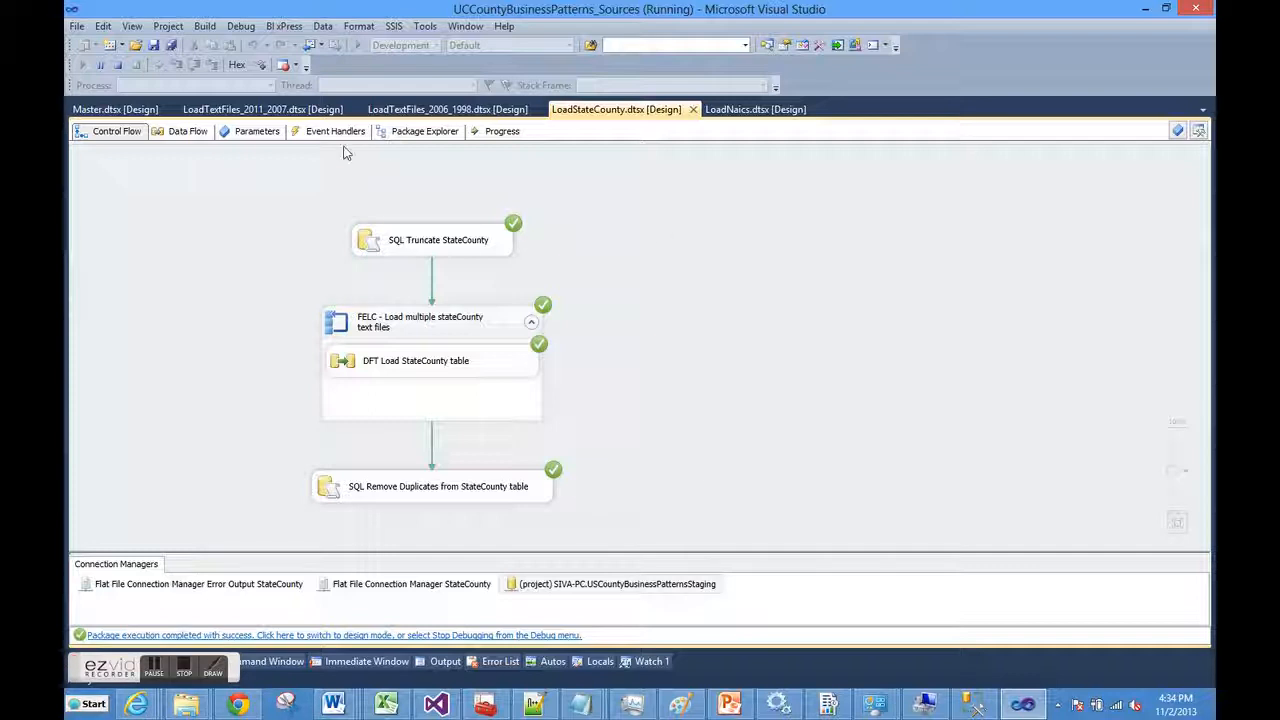
Follow the running 2011–2007 text-file load's control and data flow, then bring up the USCountyBusinessPatterns folder
{"action": "left_click", "coordinate": [285, 112]}
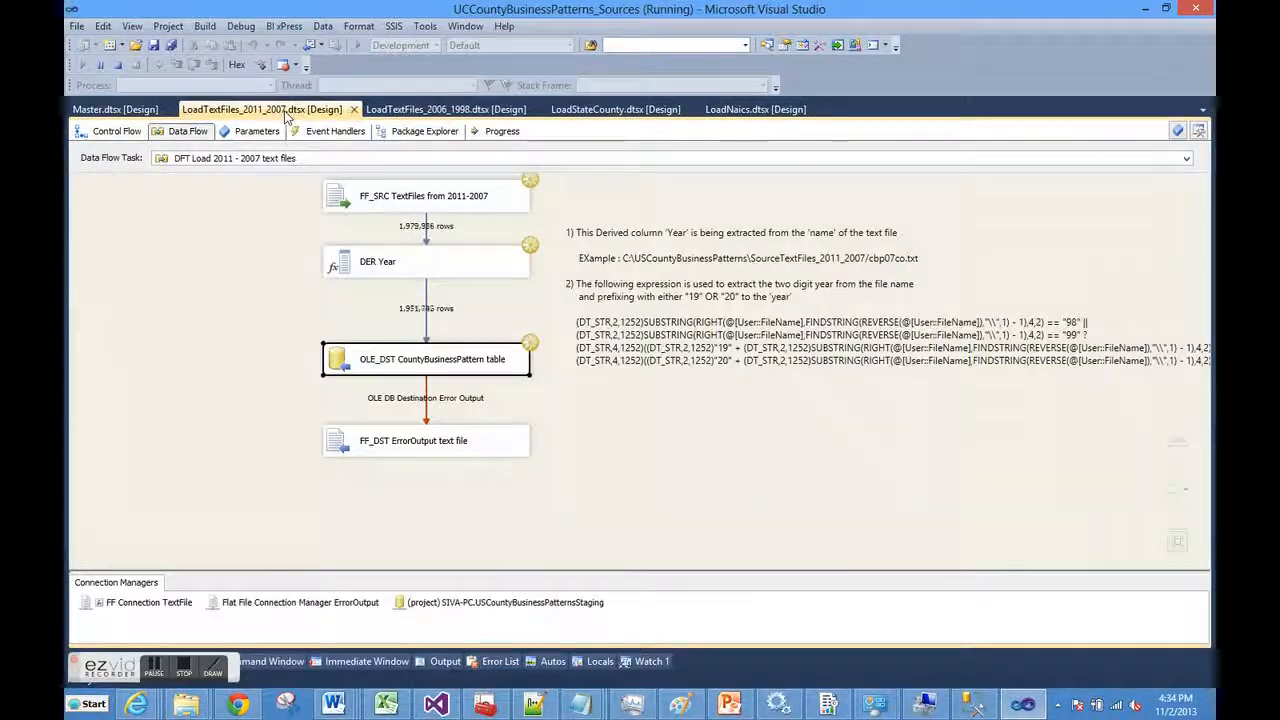
{"action": "left_click", "coordinate": [110, 140]}
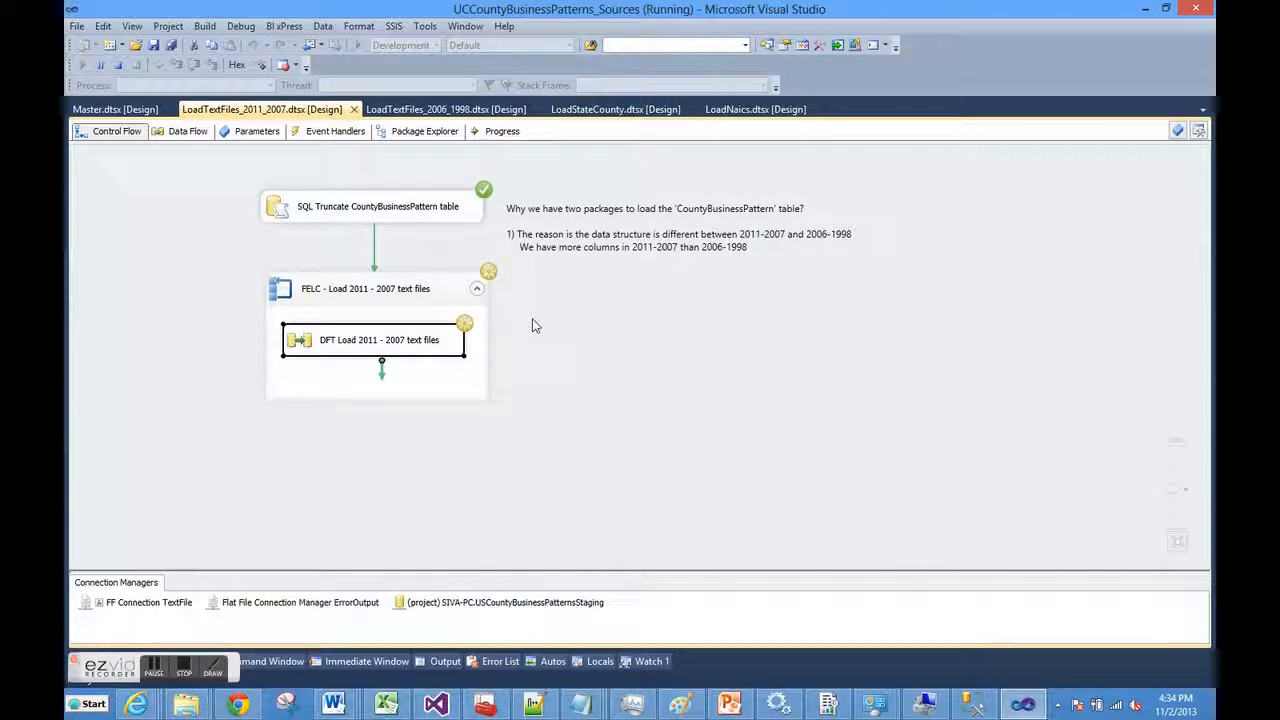
{"action": "left_click", "coordinate": [189, 132]}
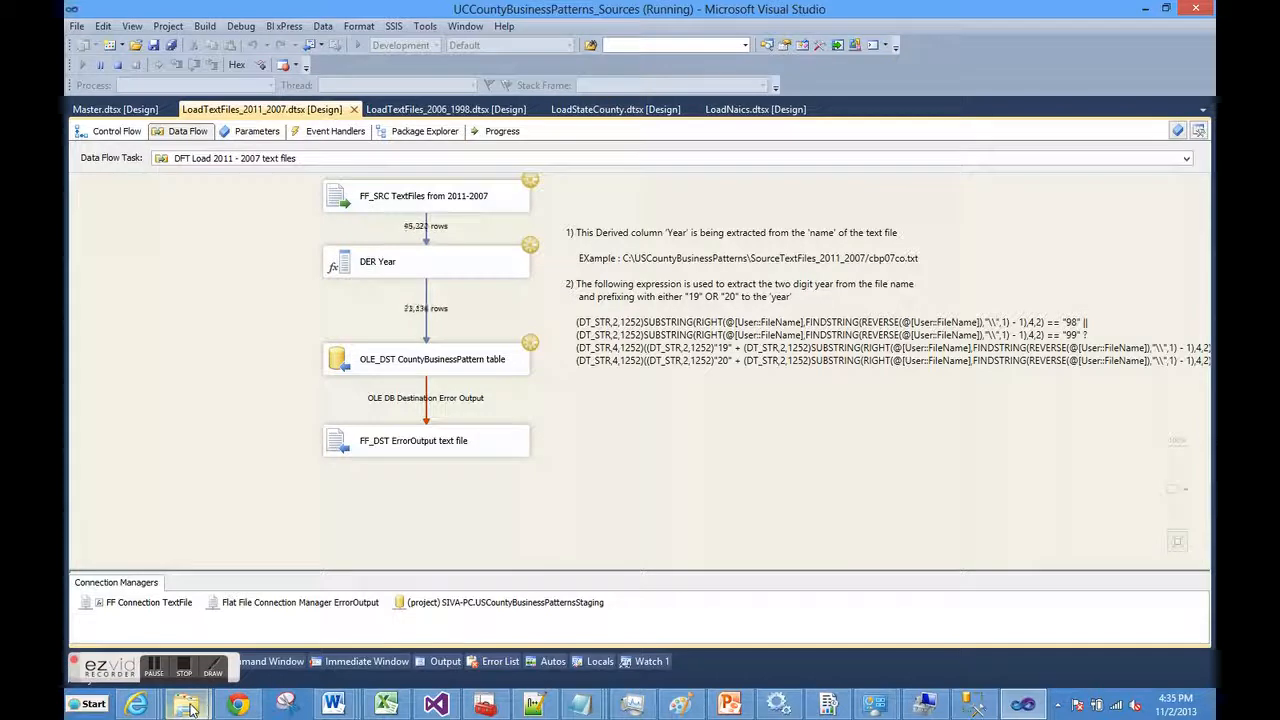
{"action": "mouse_move", "coordinate": [190, 707]}
{"action": "left_click", "coordinate": [310, 637]}
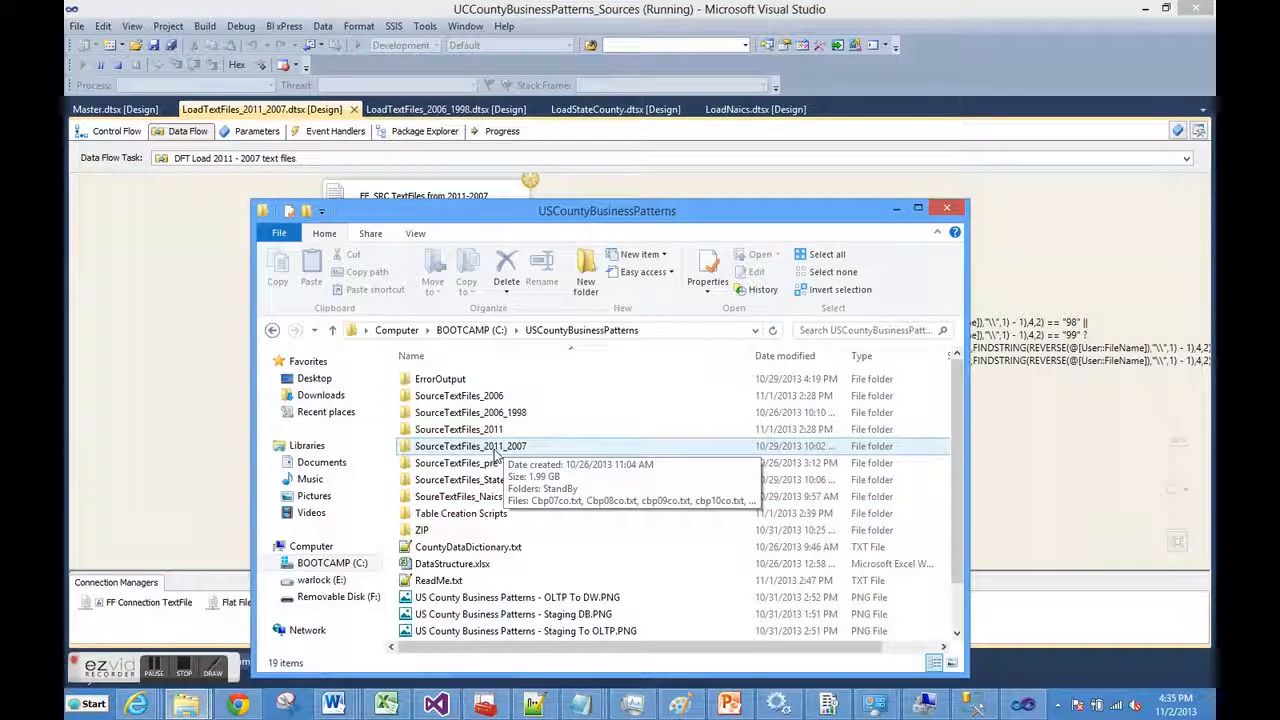
View the five county text files in SourceTextFiles_2011_2007, then minimize the folder window
{"action": "double_click", "coordinate": [496, 450]}
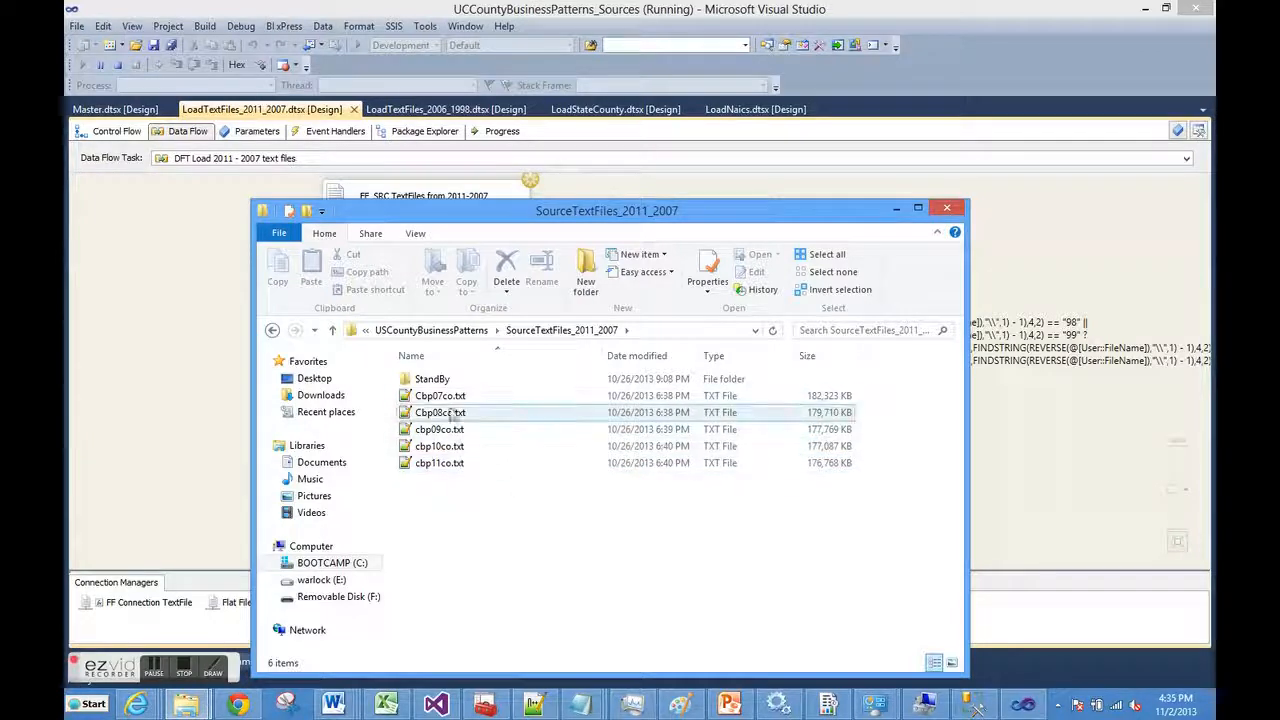
{"action": "left_click", "coordinate": [896, 210]}
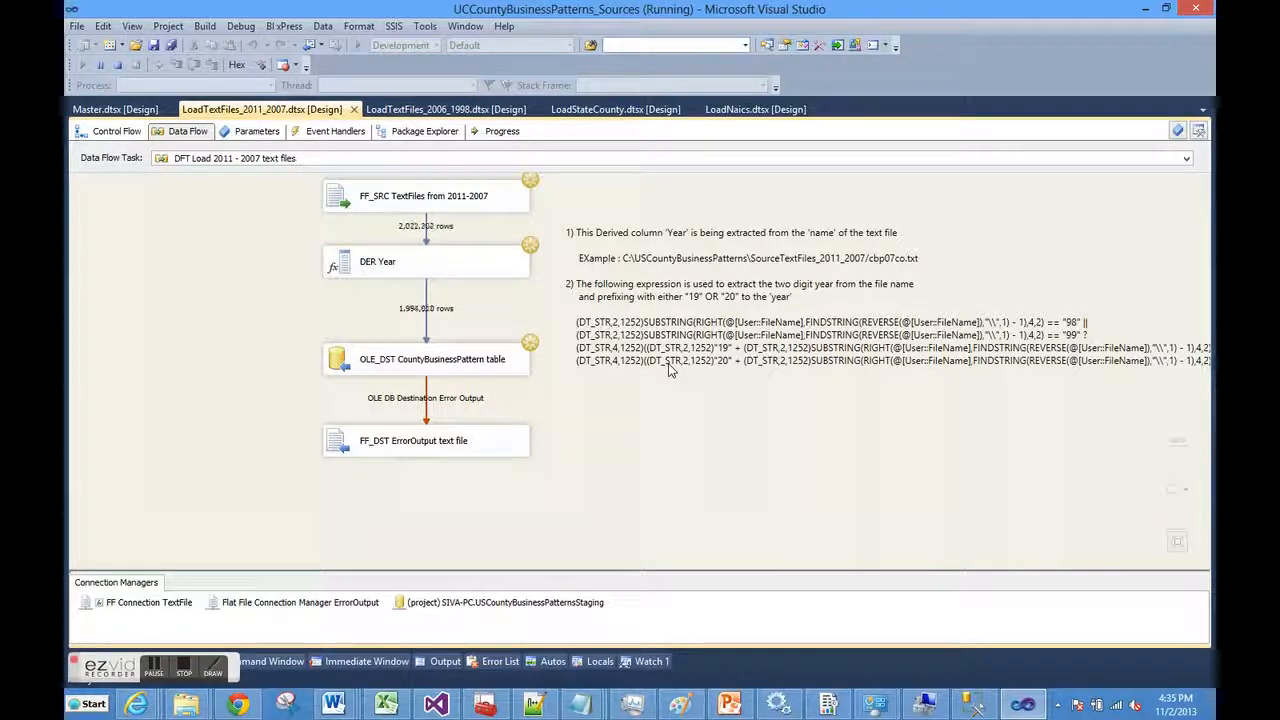
Show the progress log of the finished LoadTextFiles_2011_2007 package, which loaded 2,151,507 rows
{"action": "left_click", "coordinate": [118, 110]}
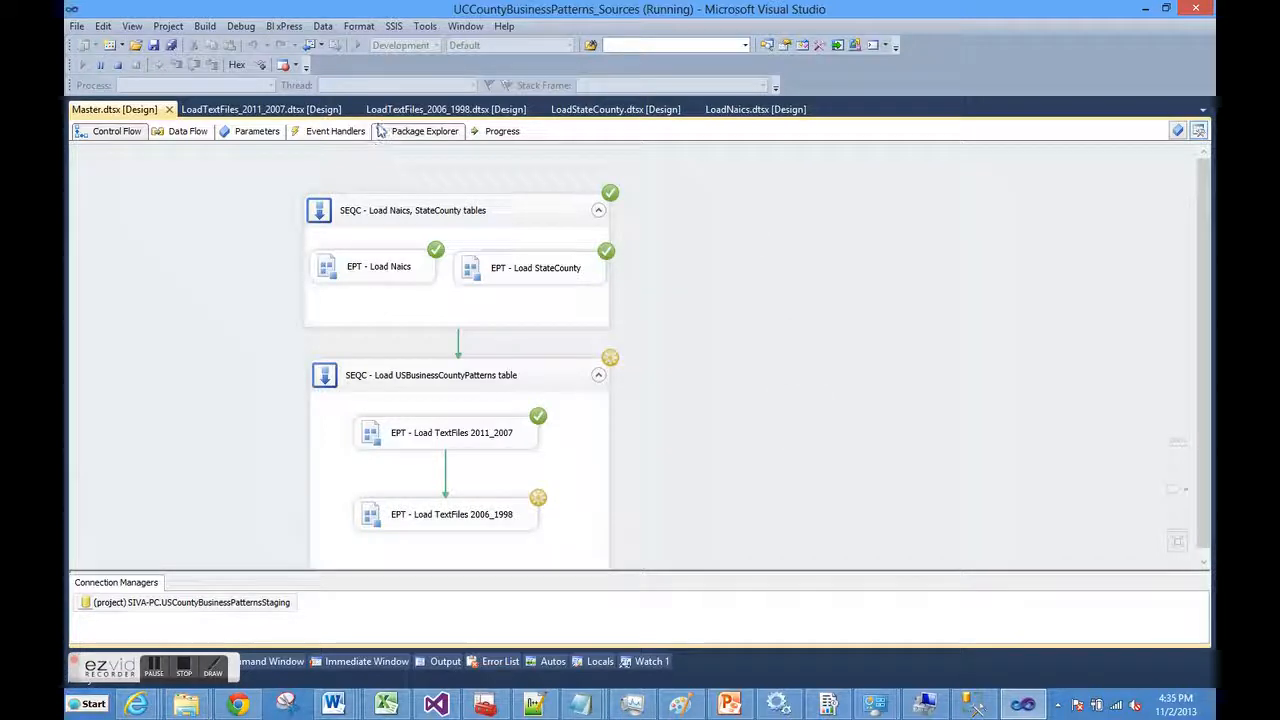
{"action": "left_click", "coordinate": [286, 110]}
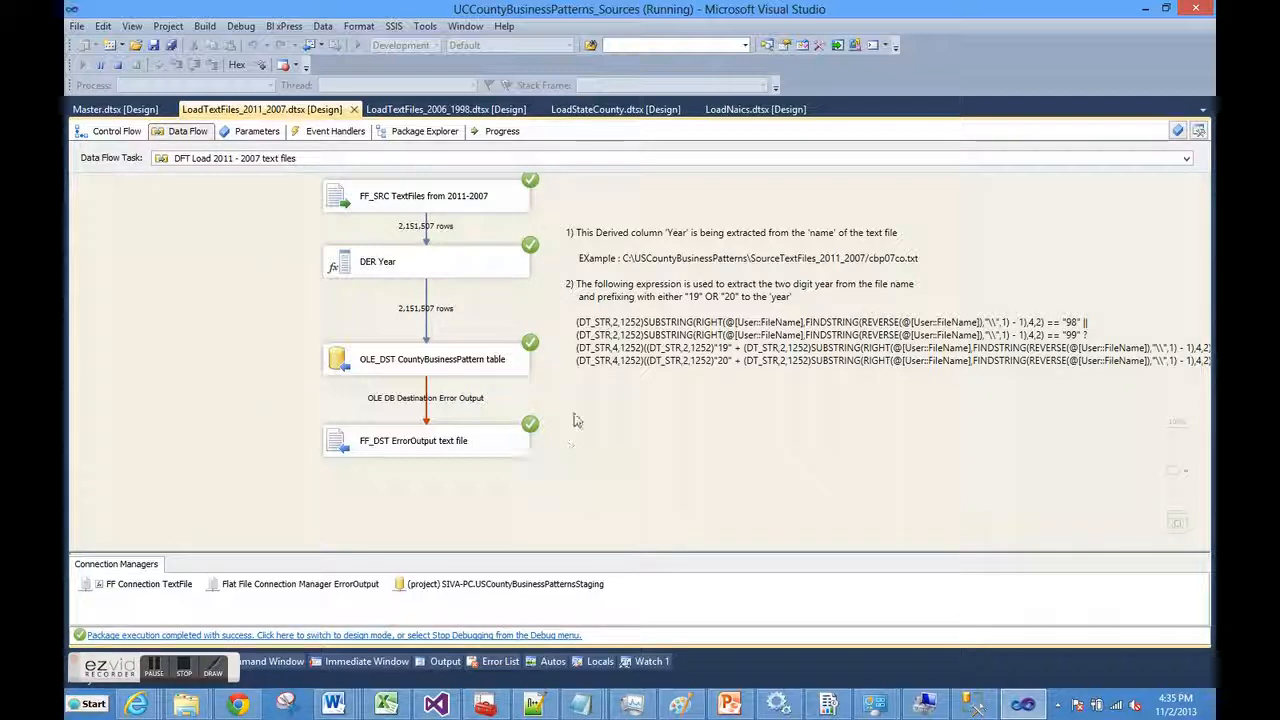
{"action": "left_click", "coordinate": [502, 132]}
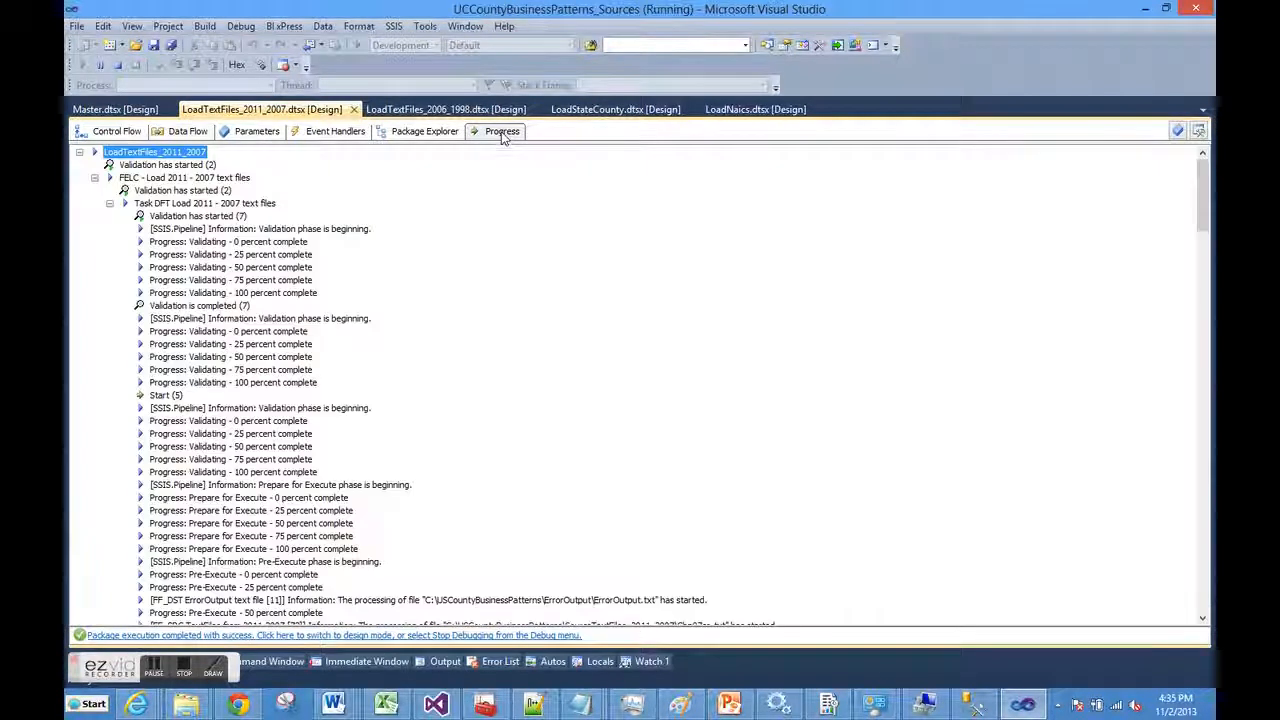
{"action": "scroll", "coordinate": [545, 281], "scroll_direction": "down", "scroll_amount": 5}
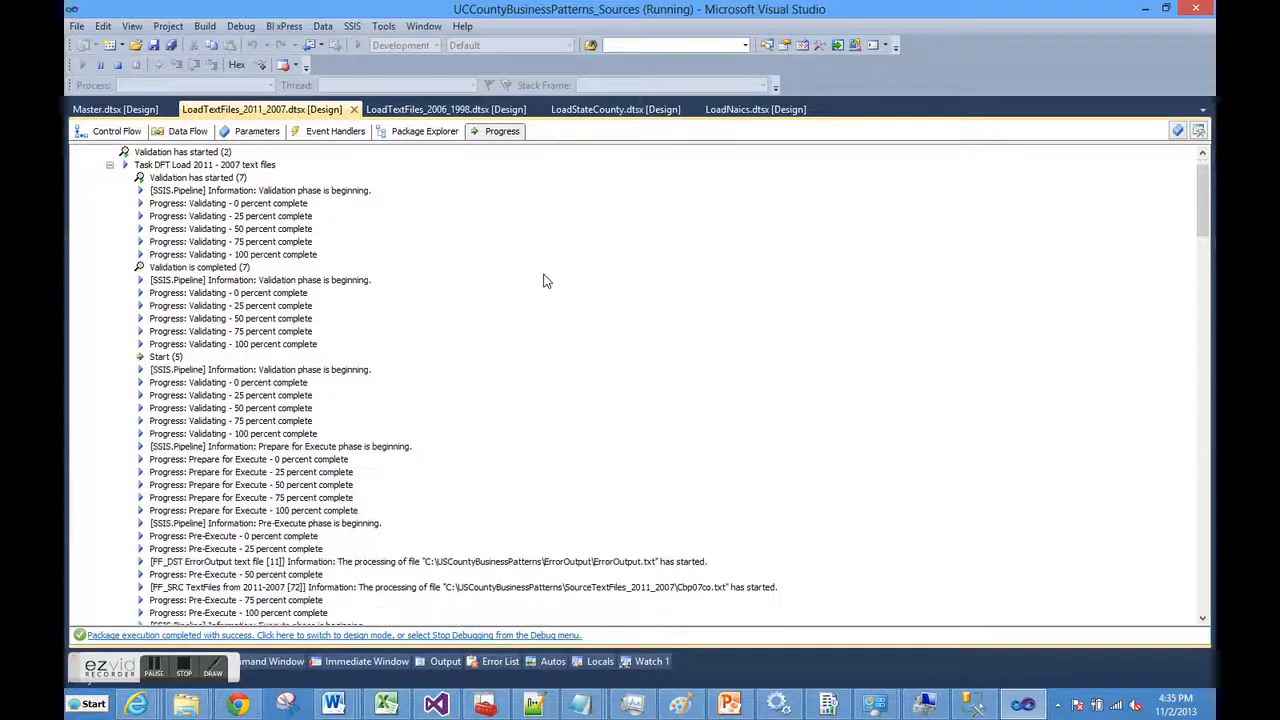
{"action": "scroll", "coordinate": [545, 281], "scroll_direction": "down", "scroll_amount": 3}
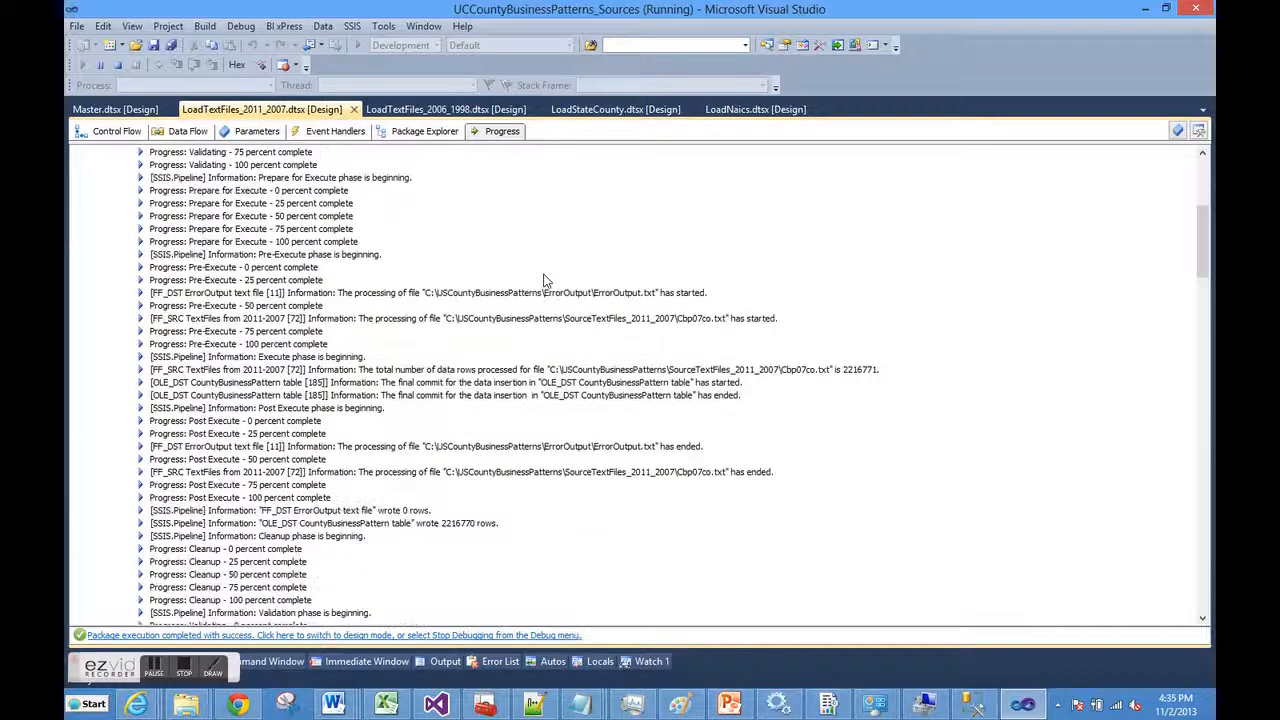
{"action": "scroll", "coordinate": [701, 320], "scroll_direction": "down", "scroll_amount": 1}
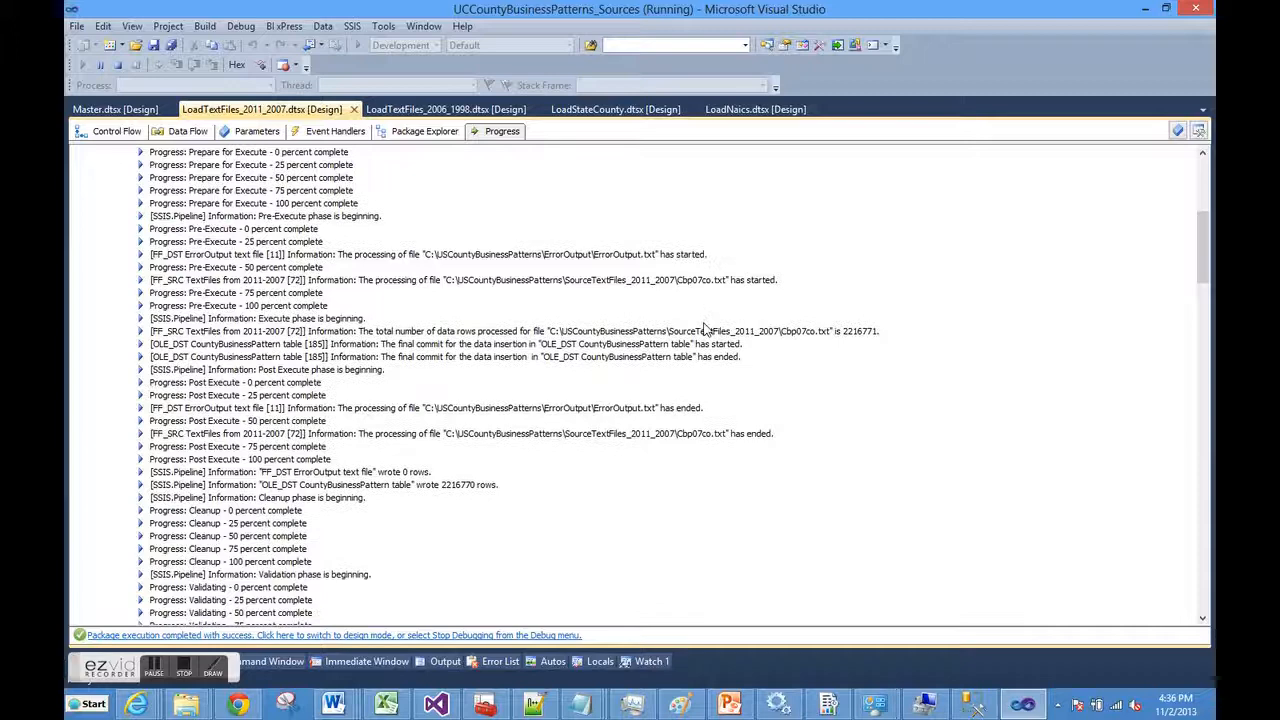
{"action": "scroll", "coordinate": [705, 340], "scroll_direction": "down", "scroll_amount": 2}
{"action": "scroll", "coordinate": [712, 374], "scroll_direction": "down", "scroll_amount": 3}
{"action": "scroll", "coordinate": [712, 374], "scroll_direction": "down", "scroll_amount": 10}
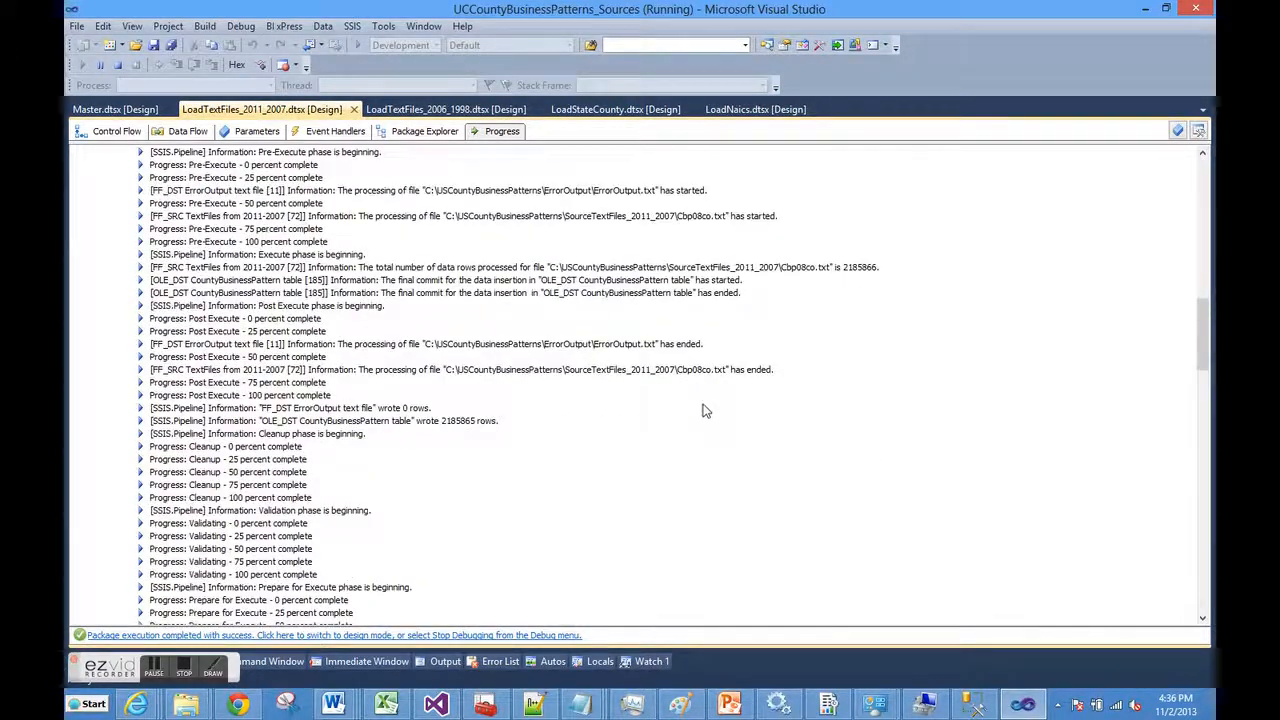
{"action": "scroll", "coordinate": [700, 380], "scroll_direction": "down", "scroll_amount": 9}
{"action": "scroll", "coordinate": [705, 400], "scroll_direction": "down", "scroll_amount": 12}
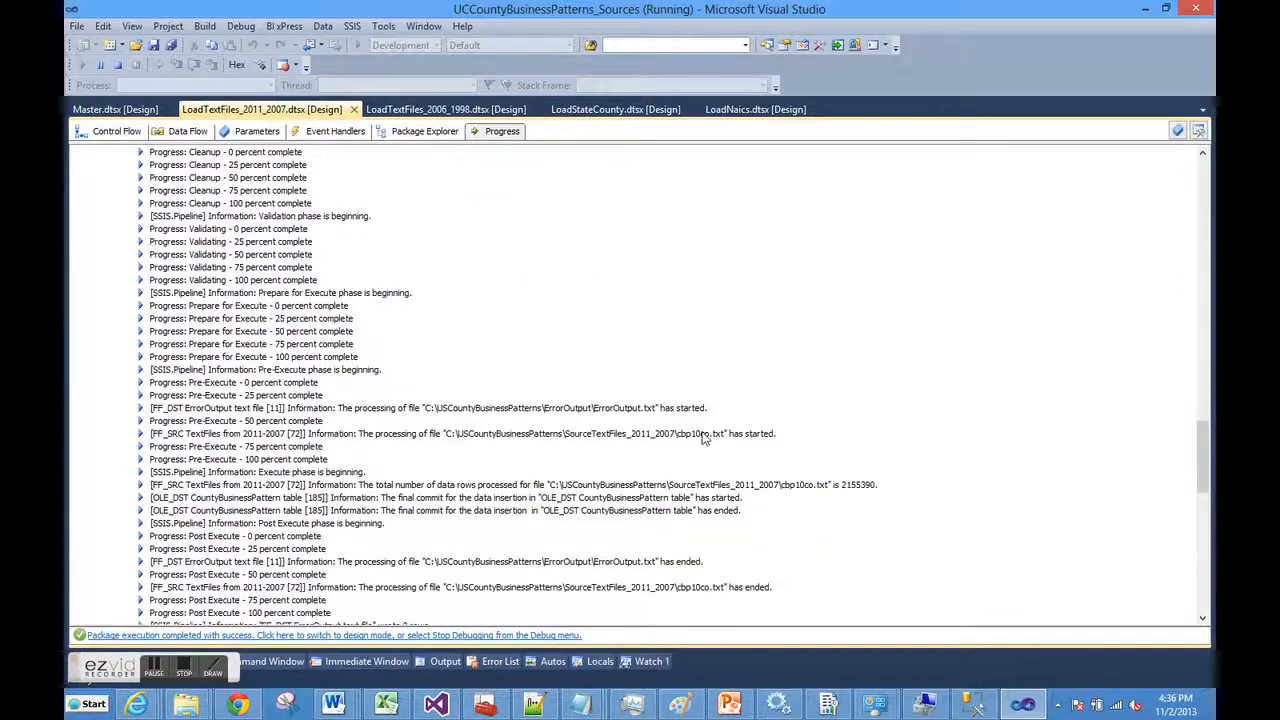
{"action": "scroll", "coordinate": [705, 430], "scroll_direction": "down", "scroll_amount": 11}
{"action": "scroll", "coordinate": [710, 438], "scroll_direction": "down", "scroll_amount": 4}
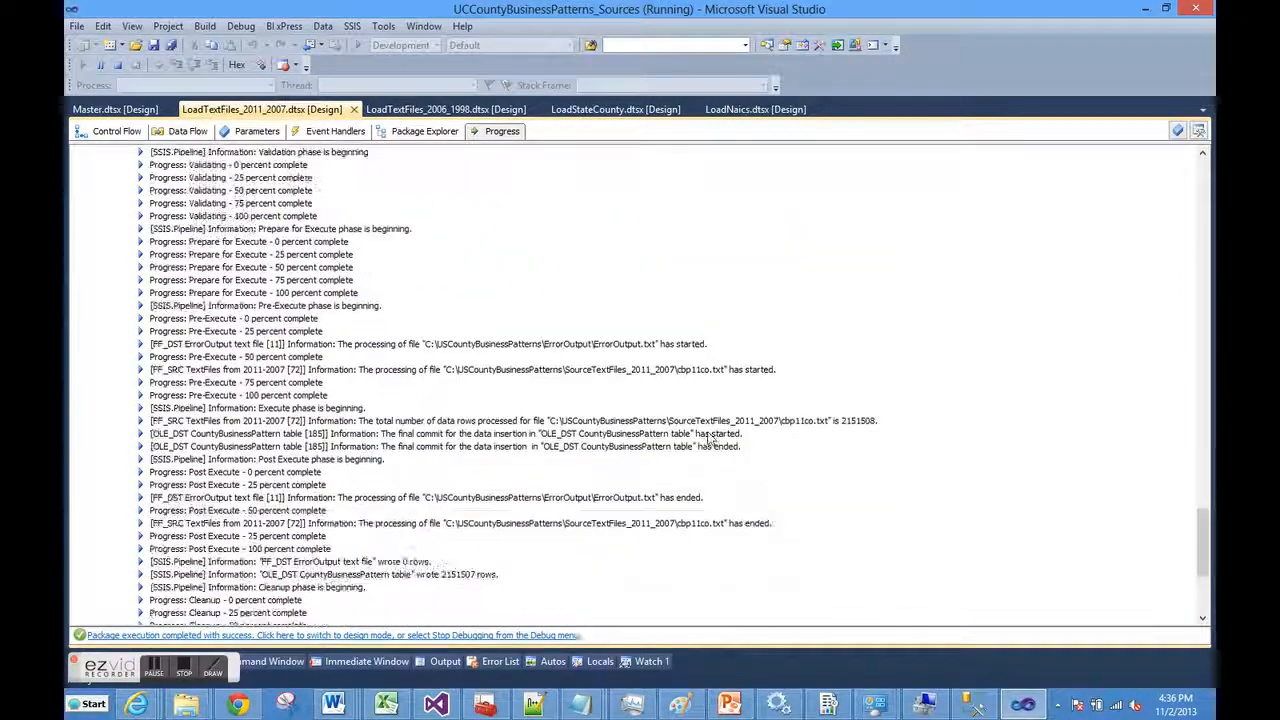
{"action": "scroll", "coordinate": [780, 435], "scroll_direction": "down", "scroll_amount": 3}
{"action": "scroll", "coordinate": [800, 430], "scroll_direction": "down", "scroll_amount": 3}
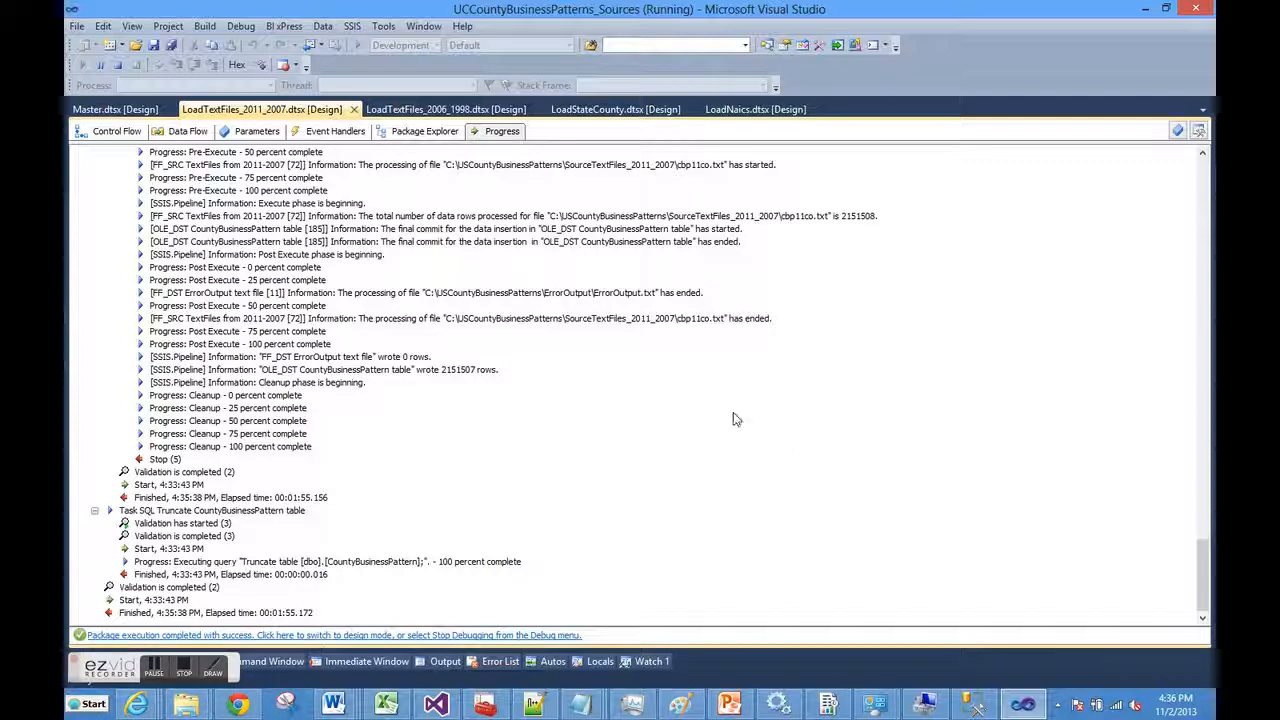
Show the running data flow of the LoadTextFiles_2006_1998 package
{"action": "left_click", "coordinate": [408, 112]}
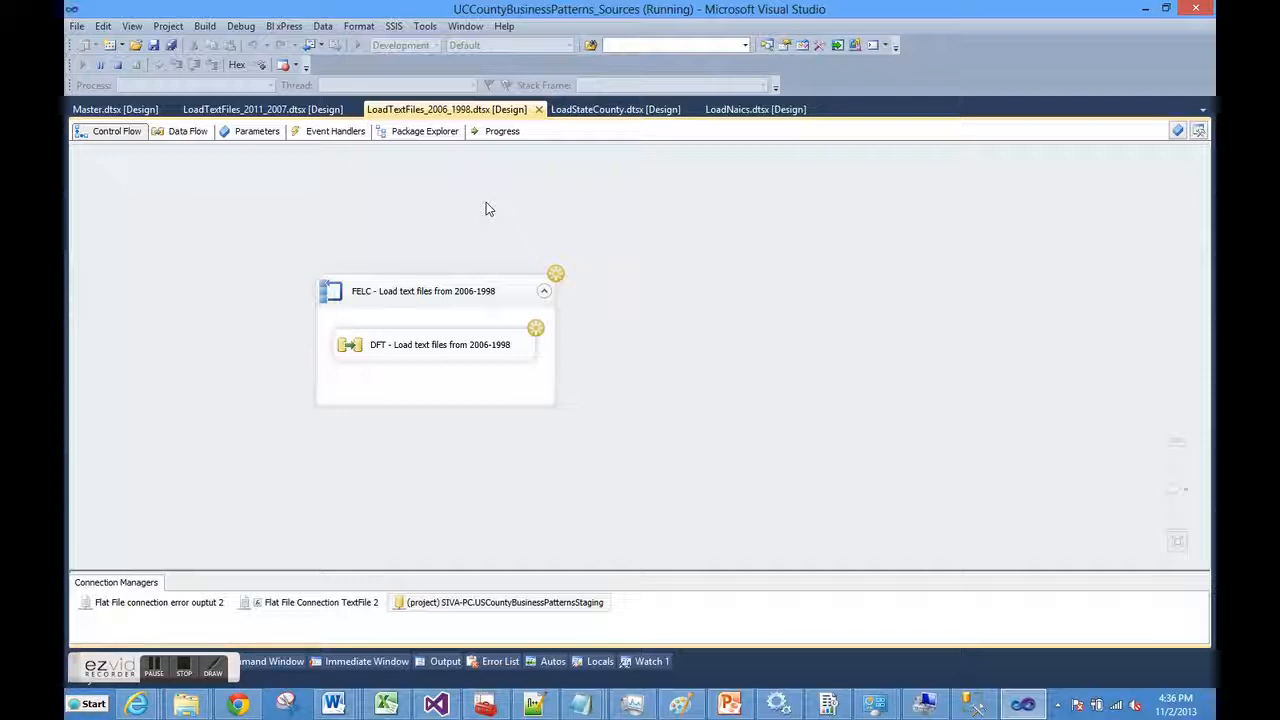
{"action": "left_click", "coordinate": [190, 136]}
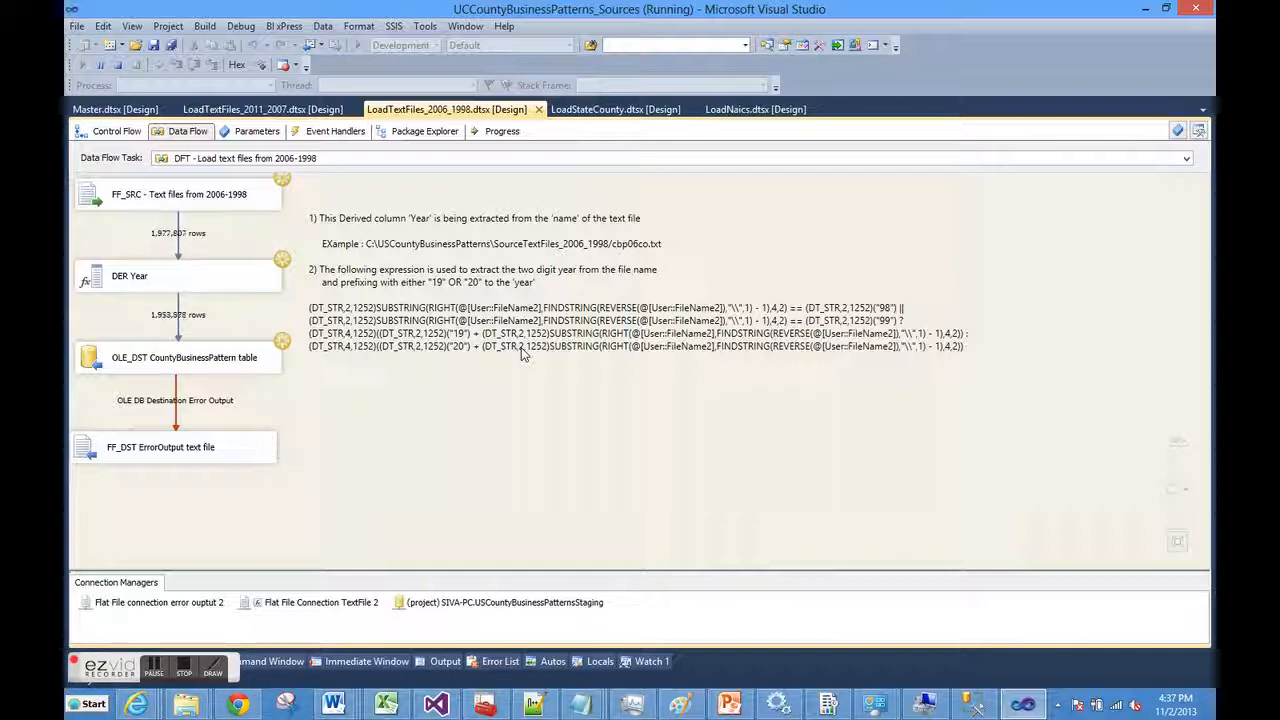
Read the blog's SSIS Naming Conventions page, scrolling through prefix tables like OLE_DST, FF_DST and SS_DST
{"action": "left_click", "coordinate": [246, 706]}
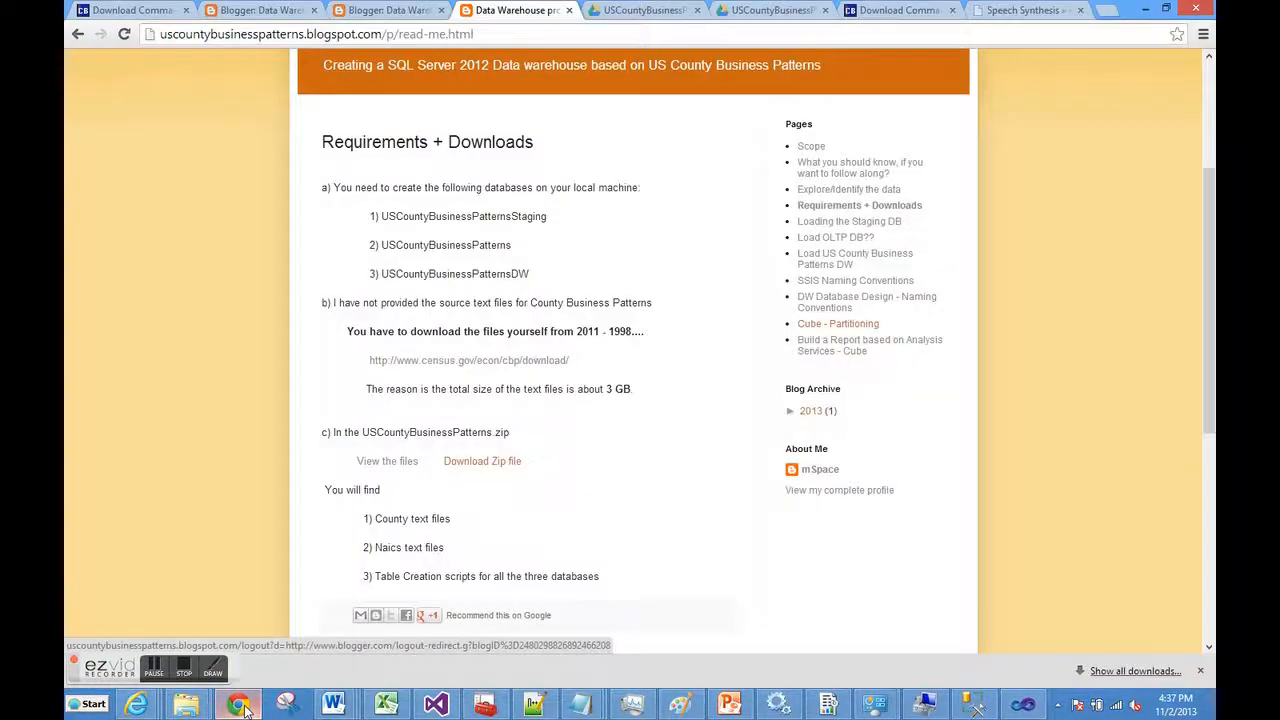
{"action": "left_click", "coordinate": [819, 284]}
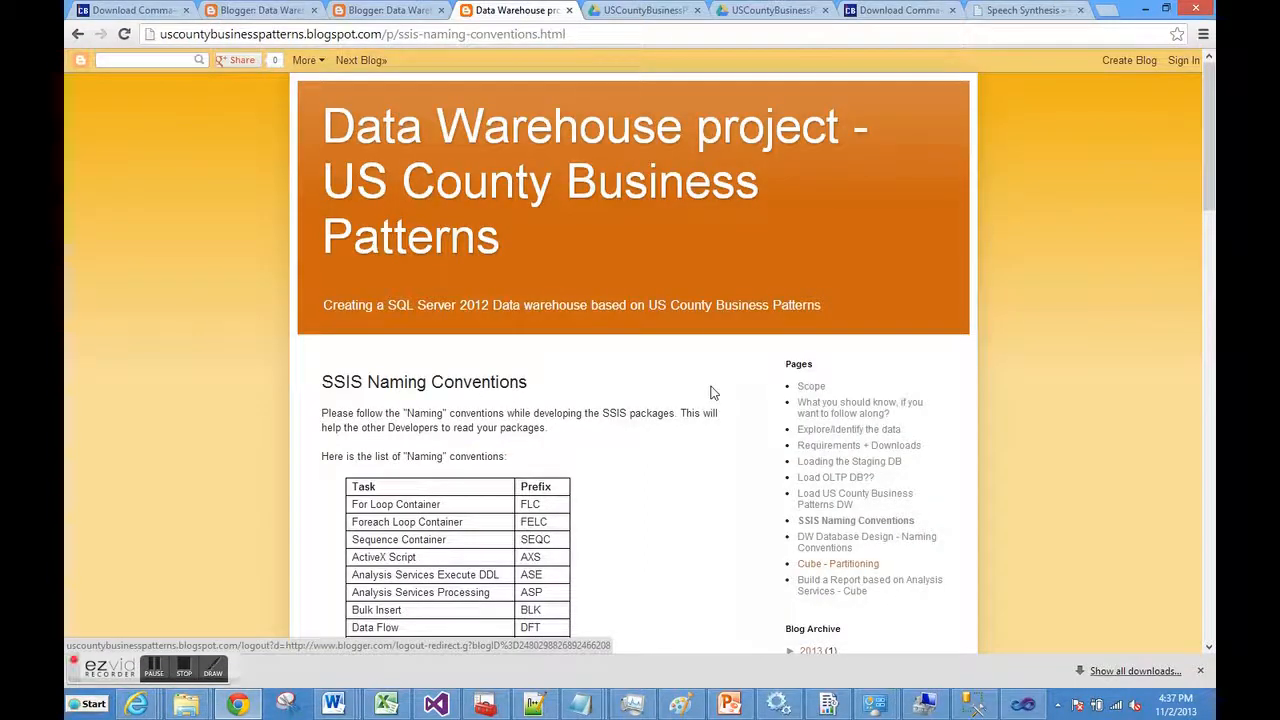
{"action": "scroll", "coordinate": [713, 393], "scroll_direction": "down", "scroll_amount": 2}
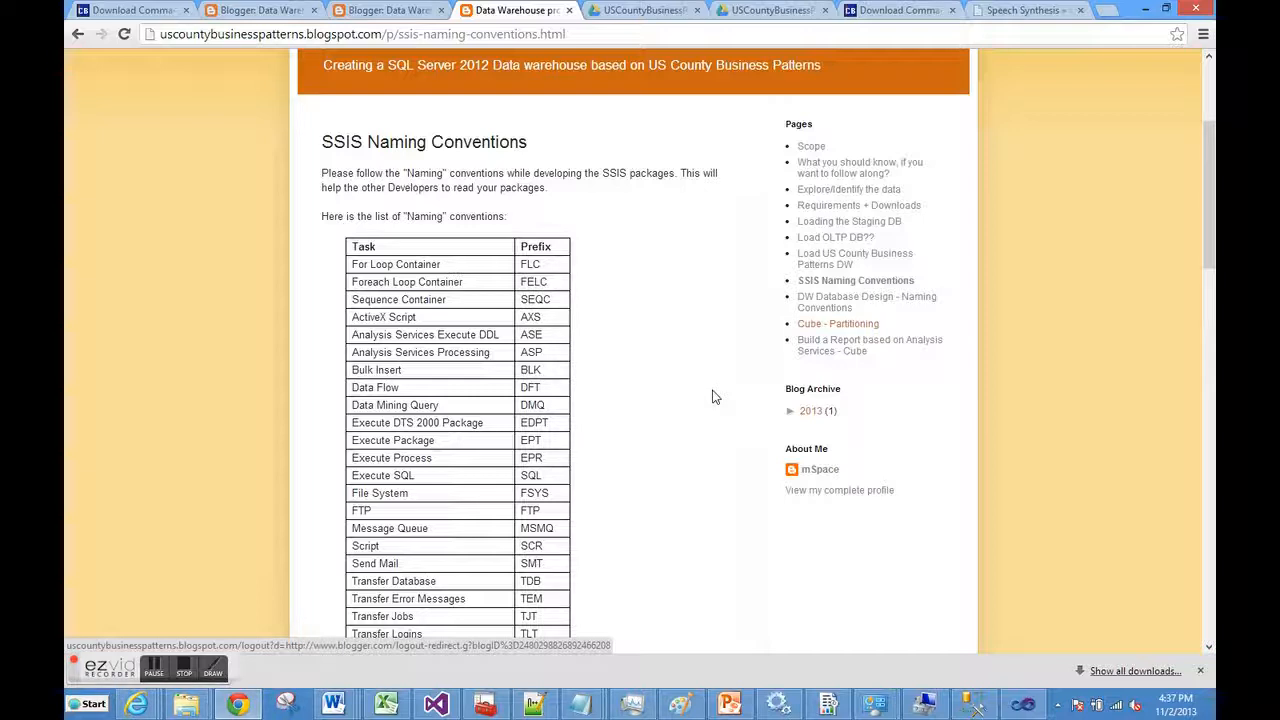
{"action": "scroll", "coordinate": [715, 397], "scroll_direction": "down", "scroll_amount": 3}
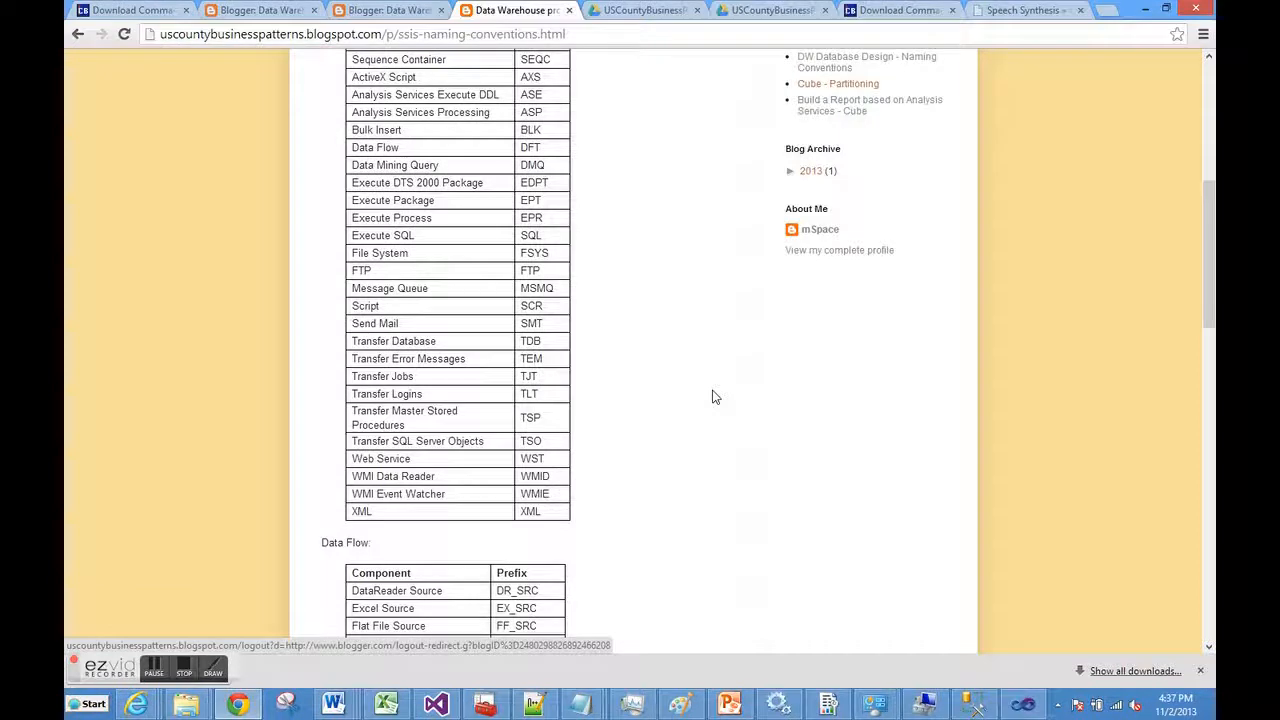
{"action": "scroll", "coordinate": [715, 397], "scroll_direction": "down", "scroll_amount": 4}
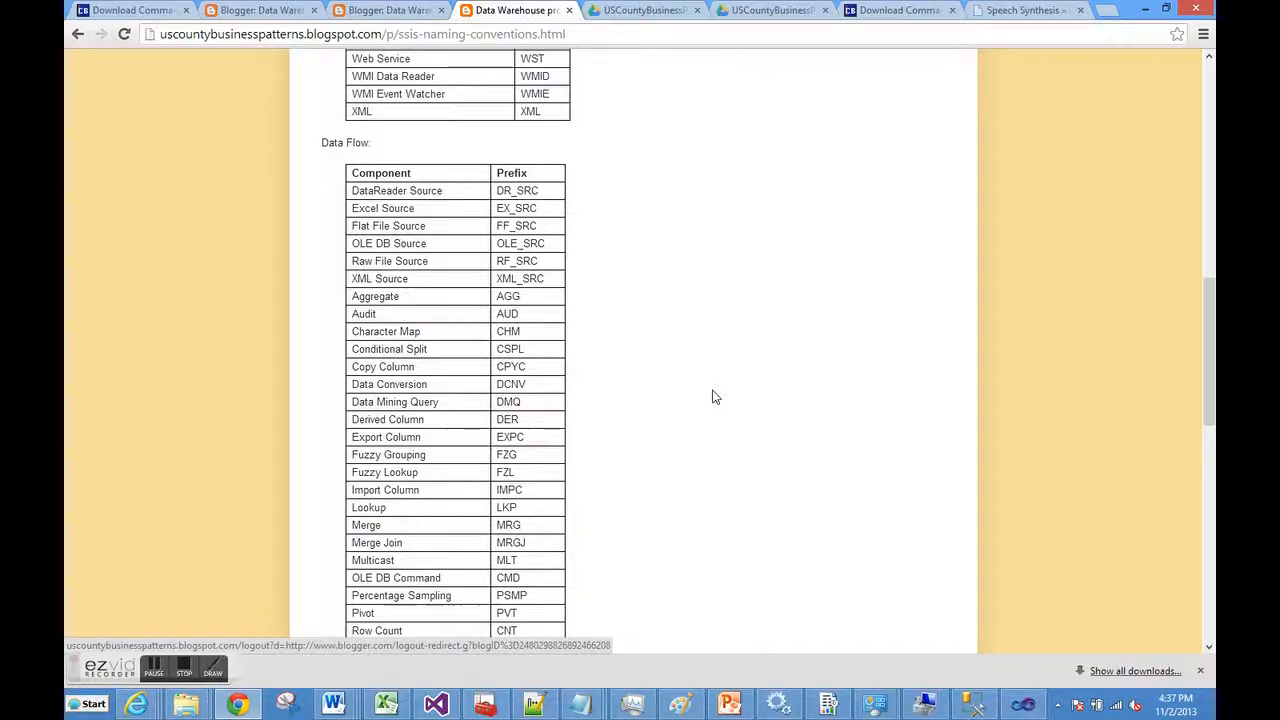
{"action": "scroll", "coordinate": [715, 397], "scroll_direction": "down", "scroll_amount": 3}
{"action": "scroll", "coordinate": [715, 397], "scroll_direction": "up", "scroll_amount": 9}
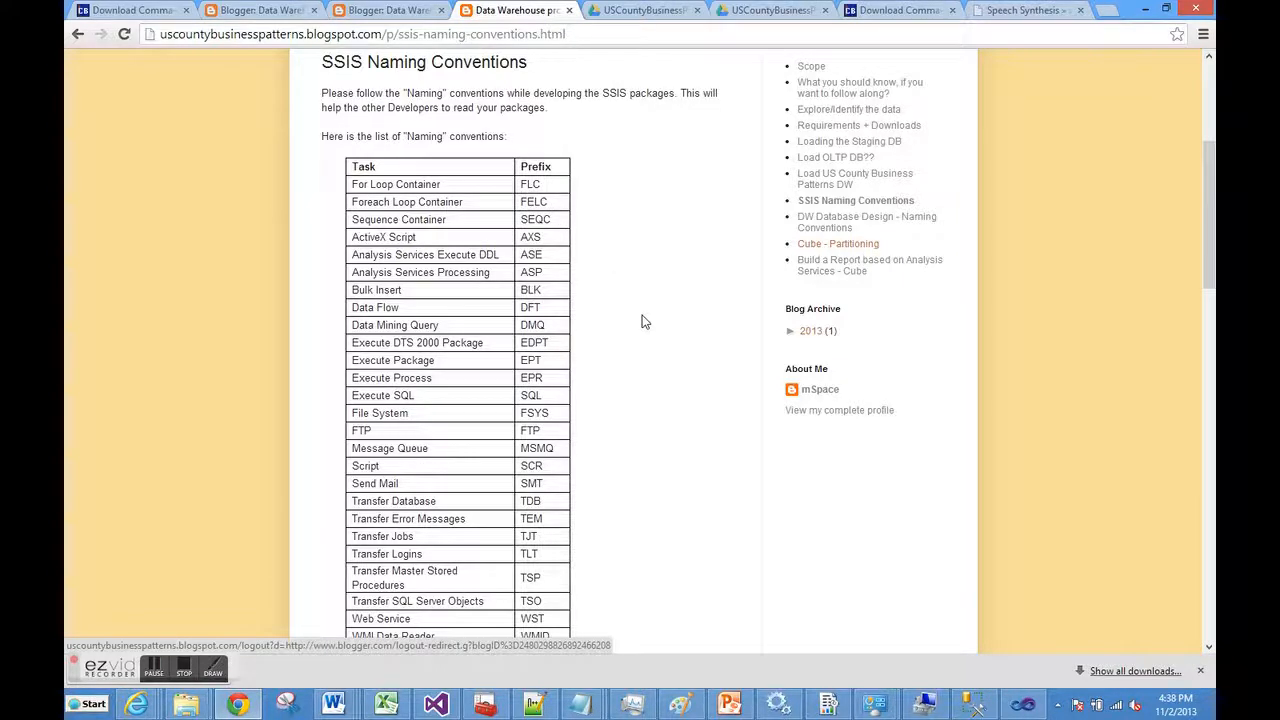
{"action": "scroll", "coordinate": [643, 321], "scroll_direction": "down", "scroll_amount": 3}
{"action": "scroll", "coordinate": [643, 321], "scroll_direction": "down", "scroll_amount": 3}
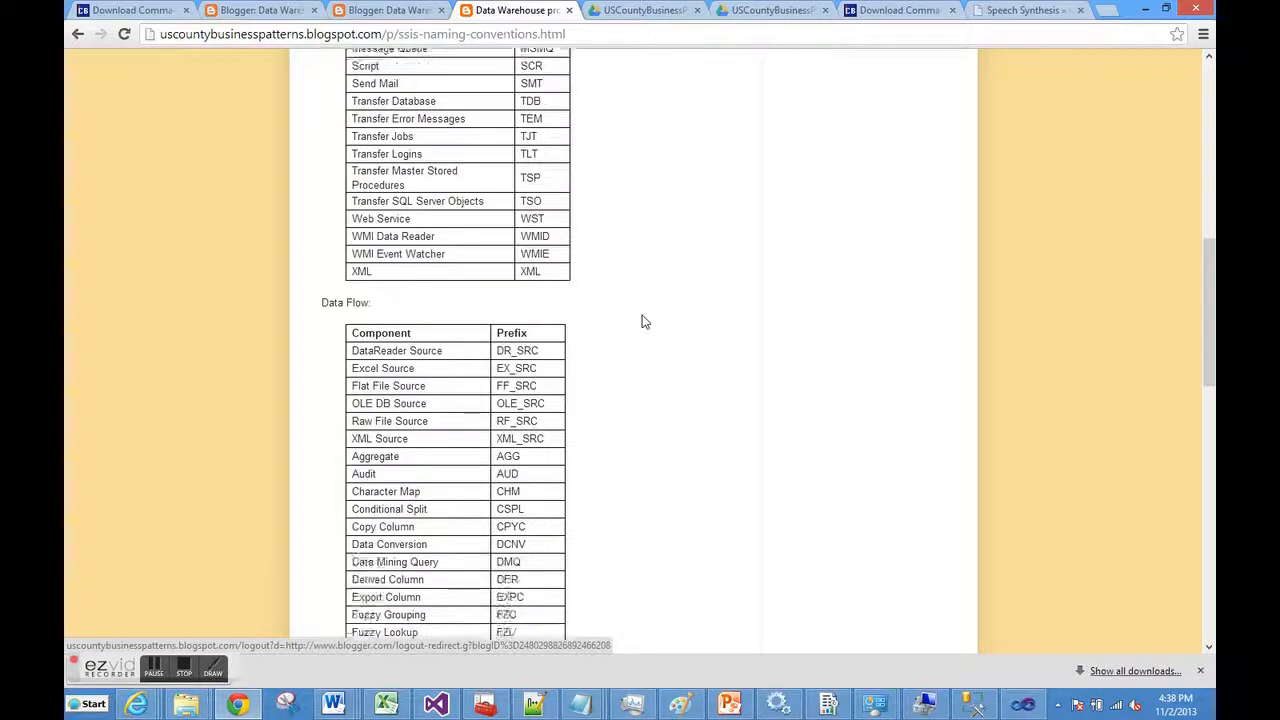
{"action": "scroll", "coordinate": [645, 323], "scroll_direction": "down", "scroll_amount": 2}
{"action": "scroll", "coordinate": [645, 323], "scroll_direction": "down", "scroll_amount": 2}
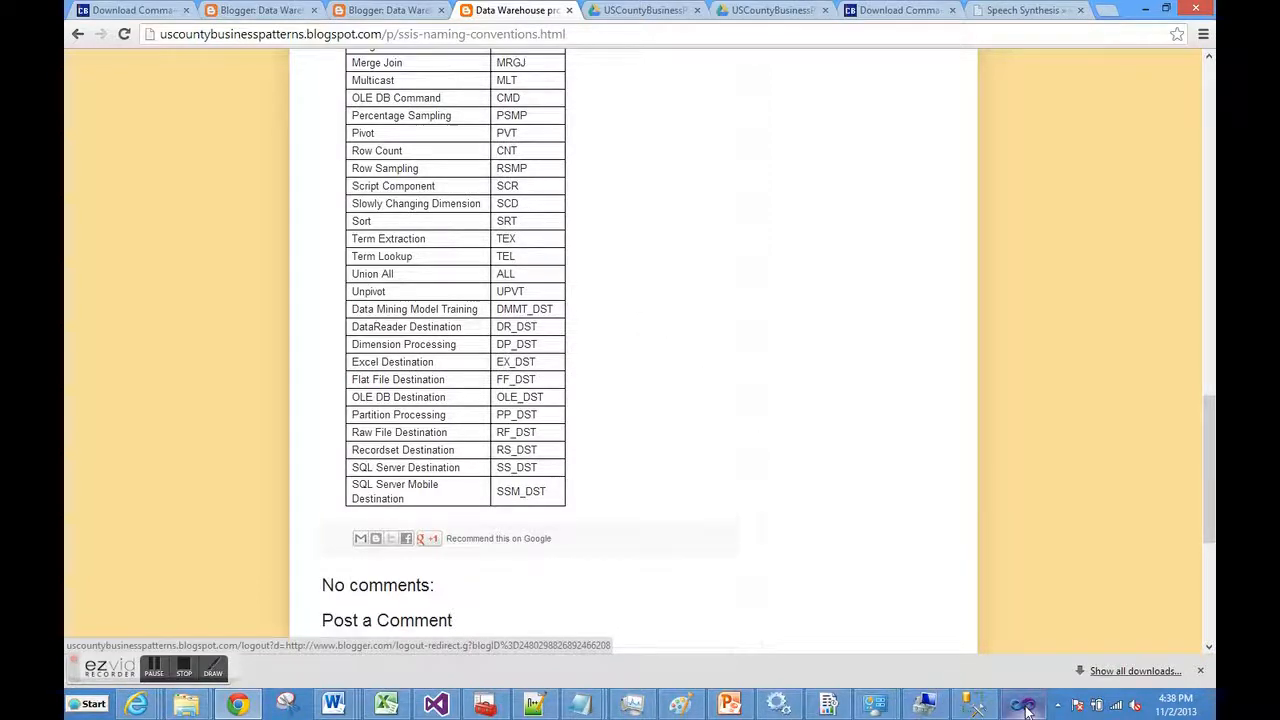
Review the LoadTextFiles_2006_1998 progress log, then show Master's control flow with every task successful
{"action": "mouse_move", "coordinate": [1026, 708]}
{"action": "left_click", "coordinate": [940, 625]}
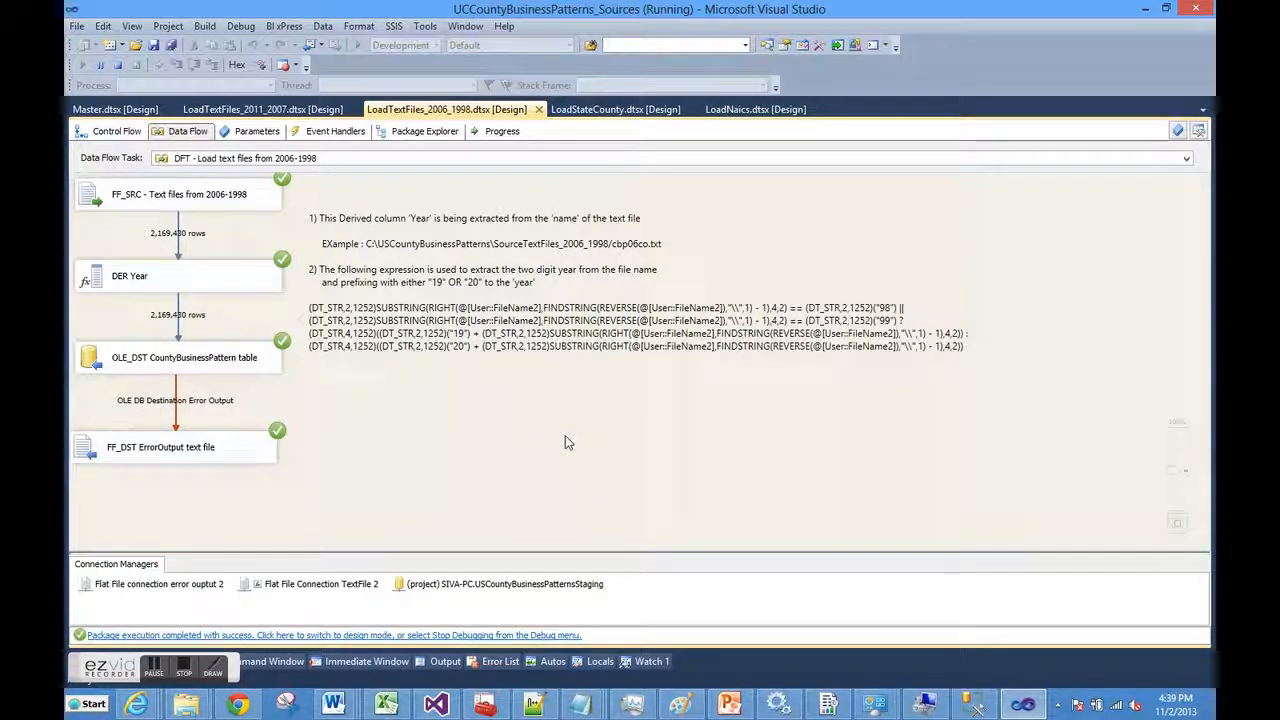
{"action": "left_click", "coordinate": [502, 134]}
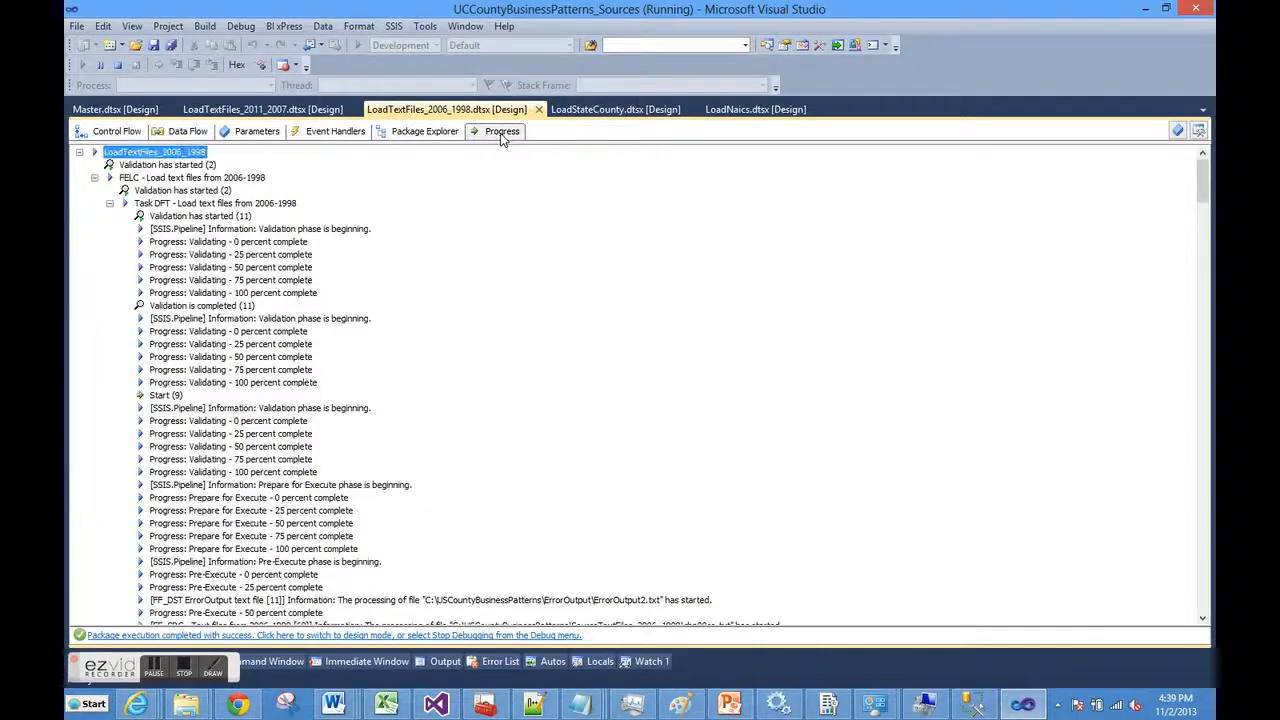
{"action": "left_click_drag", "start_coordinate": [1203, 193], "coordinate": [1201, 266]}
{"action": "left_click", "coordinate": [812, 372]}
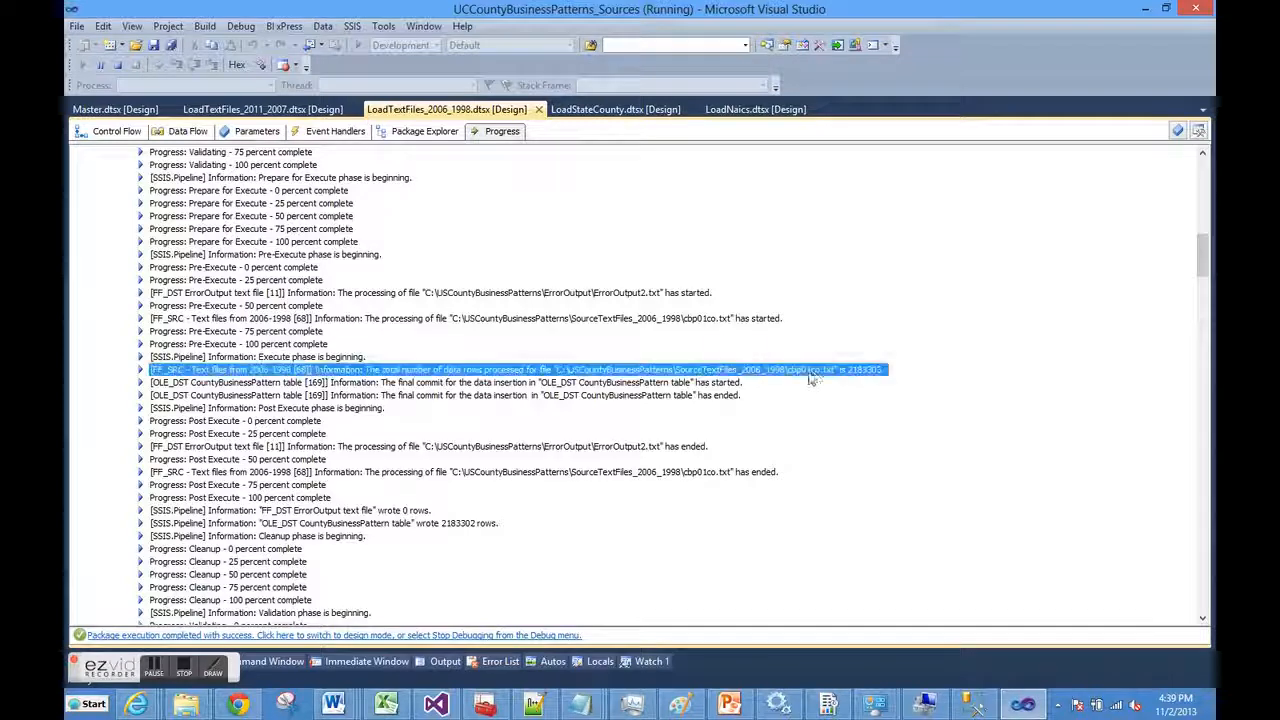
{"action": "left_click_drag", "start_coordinate": [1199, 273], "coordinate": [1202, 588]}
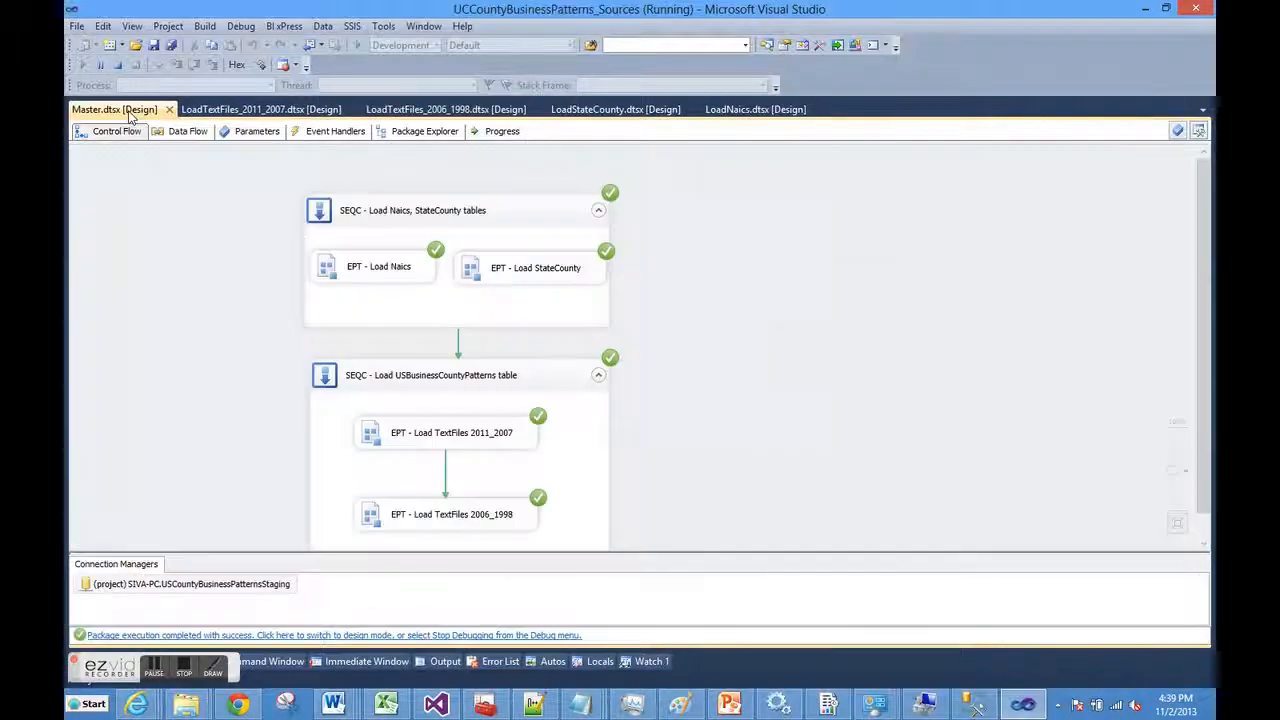
{"action": "left_click", "coordinate": [128, 110]}
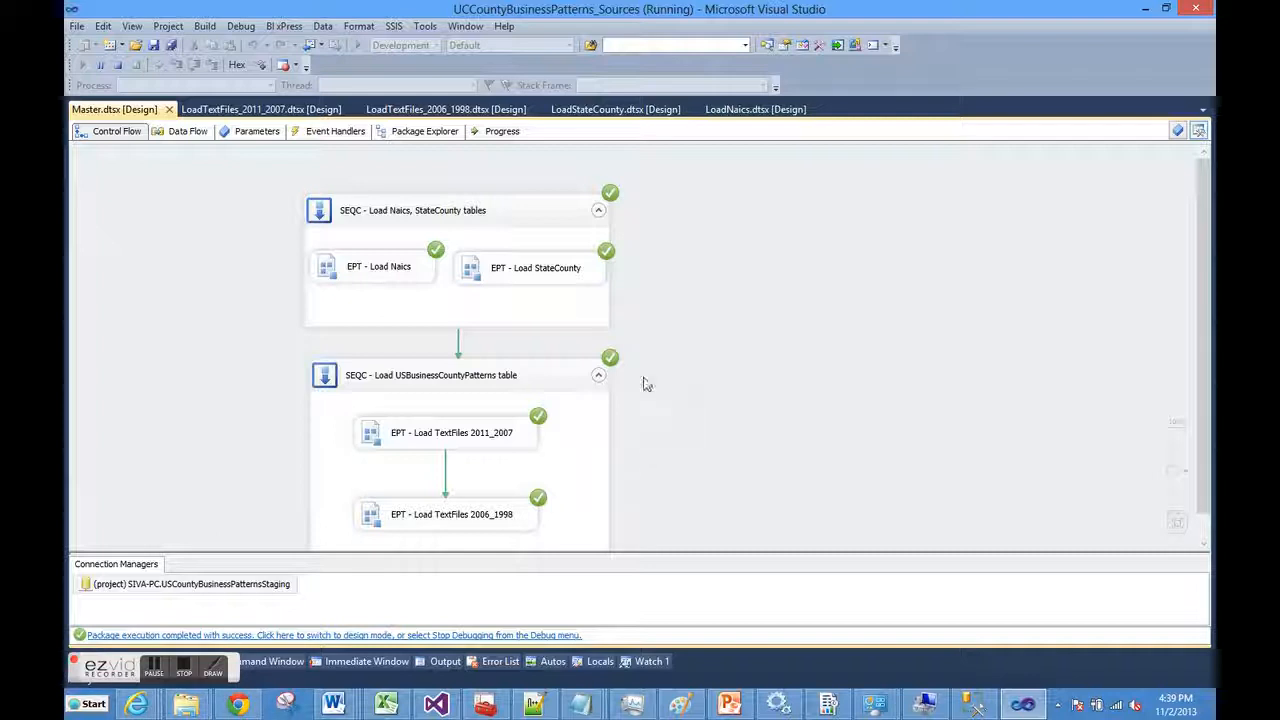
View Master's progress log showing a 00:05:19.297 total run, then stop debugging
{"action": "left_click", "coordinate": [496, 131]}
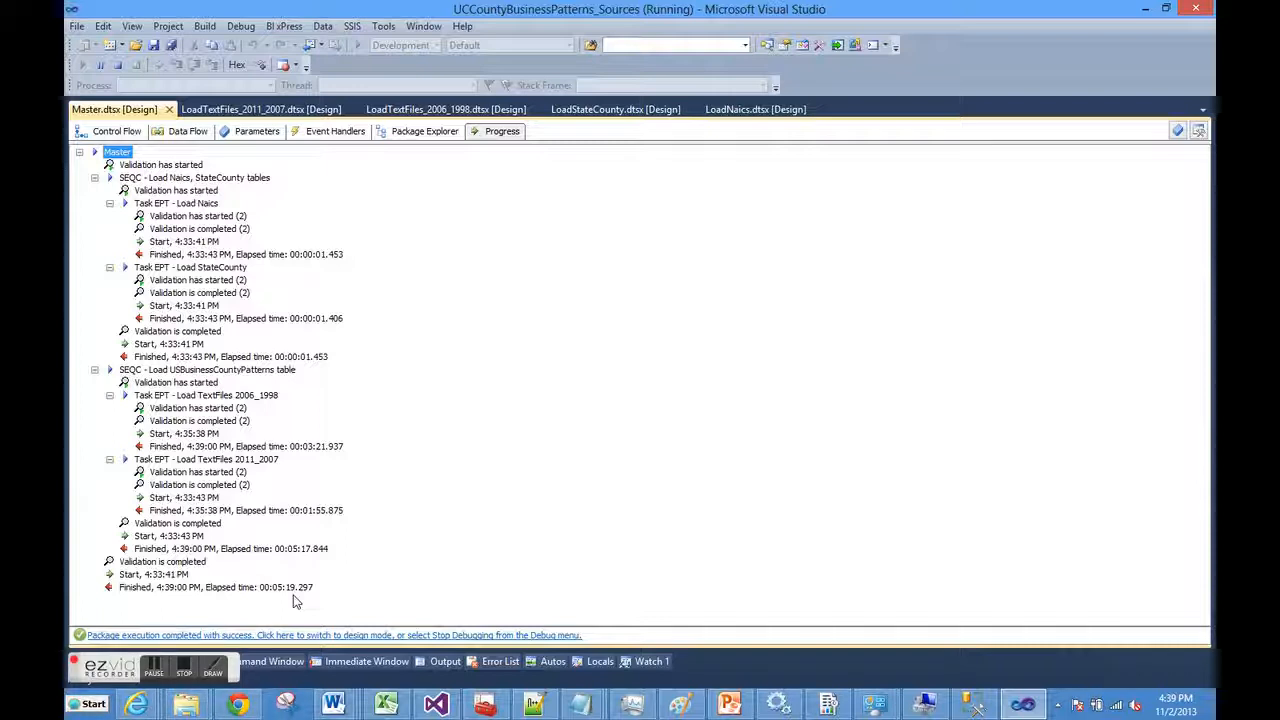
{"action": "left_click", "coordinate": [388, 637]}
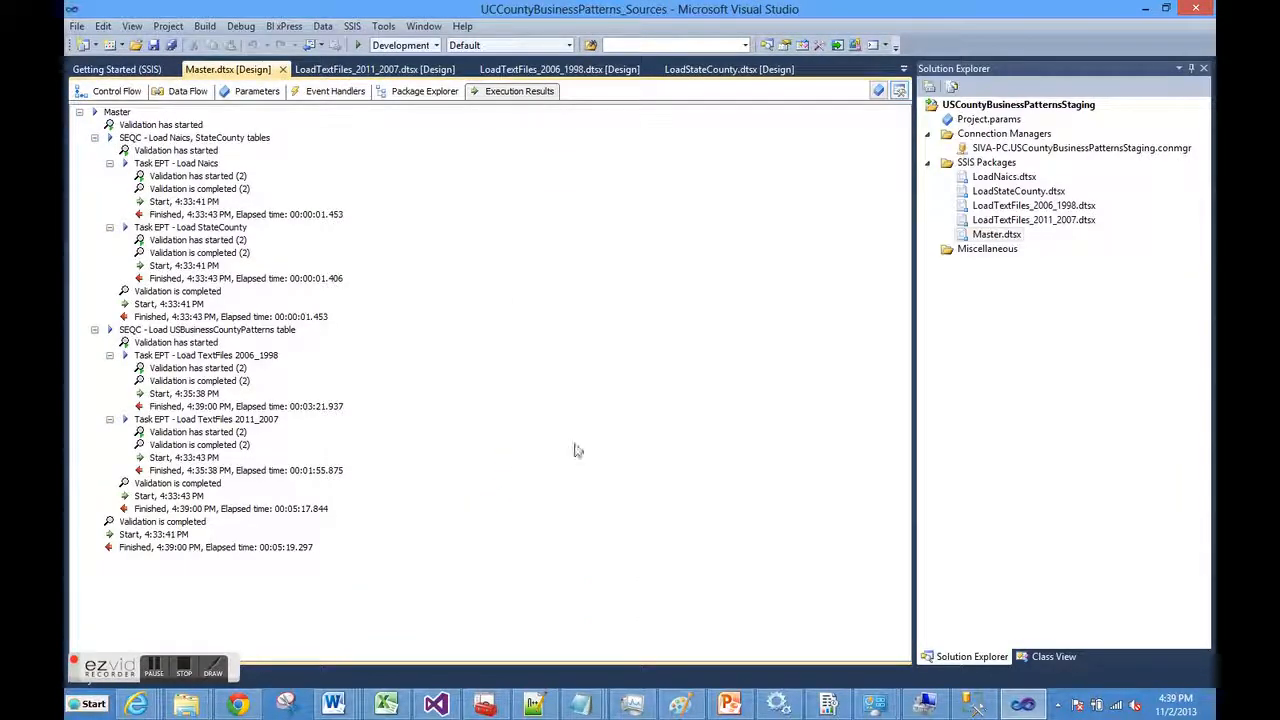
Show Master's design-mode control flow with two sequence containers holding four child package tasks
{"action": "left_click", "coordinate": [95, 91]}
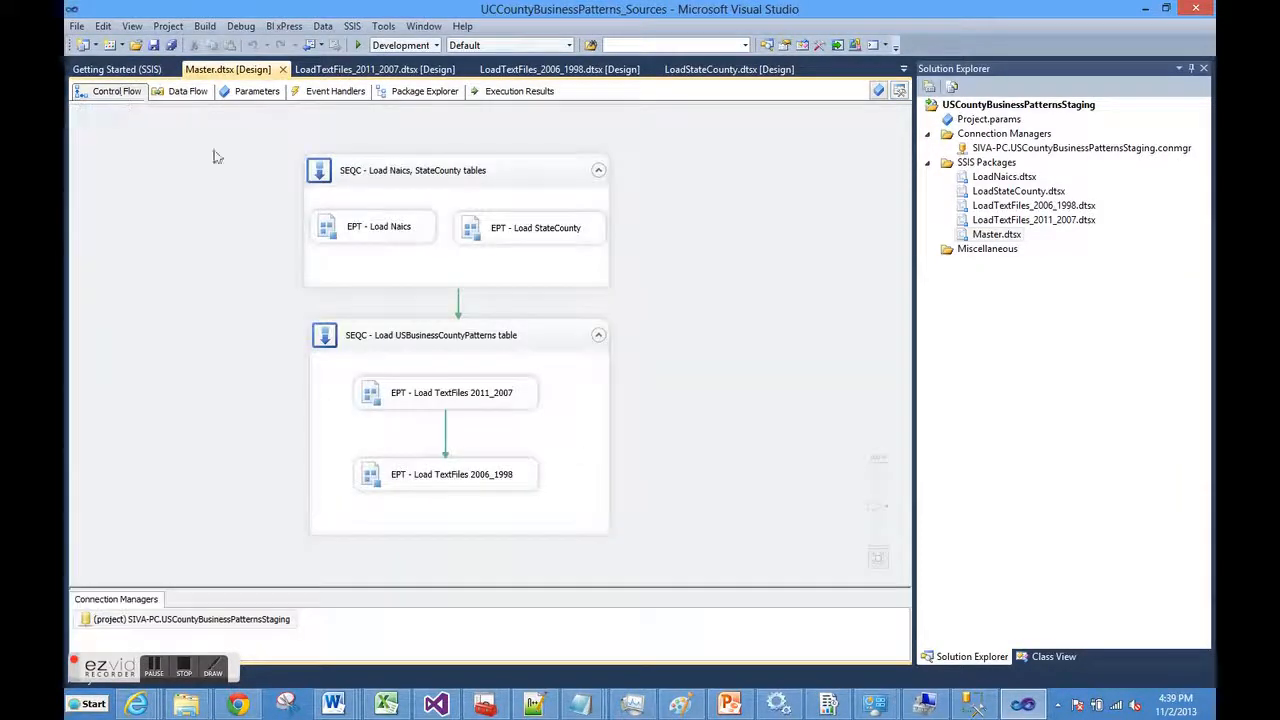